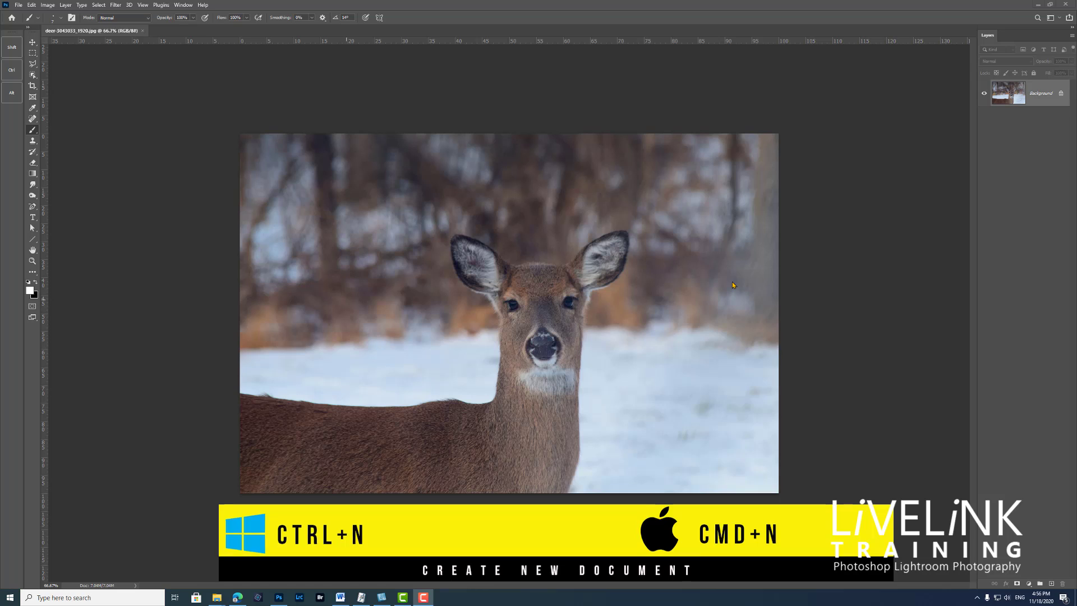
# - Create a new 500 by 500 pixel document at 72 pixels per inch with a white background
pyautogui.hotkey('ctrl', 'n')
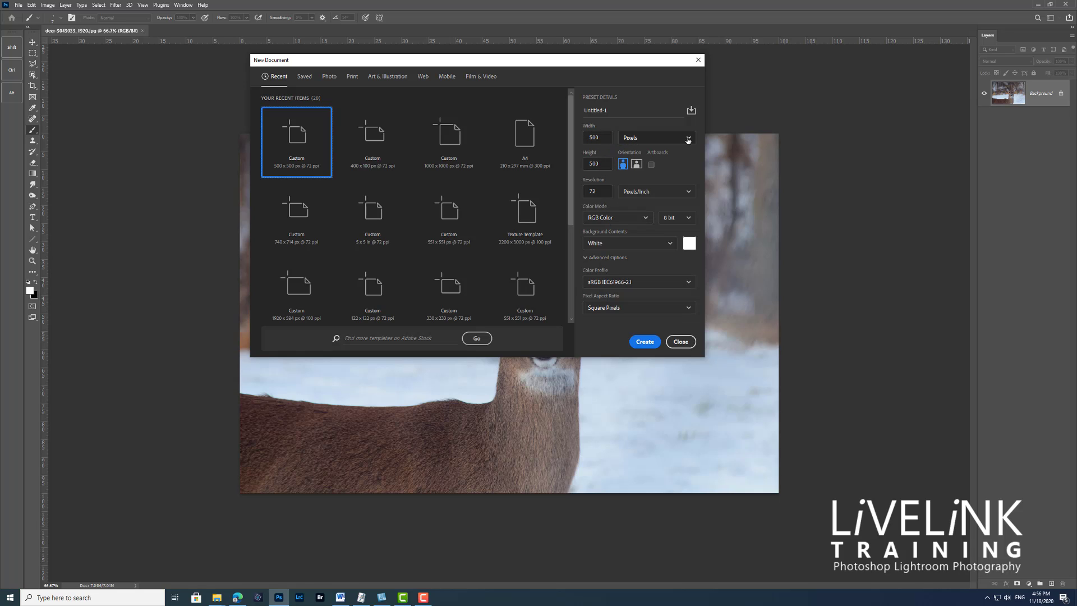
pyautogui.click(651, 141)
pyautogui.click(635, 153)
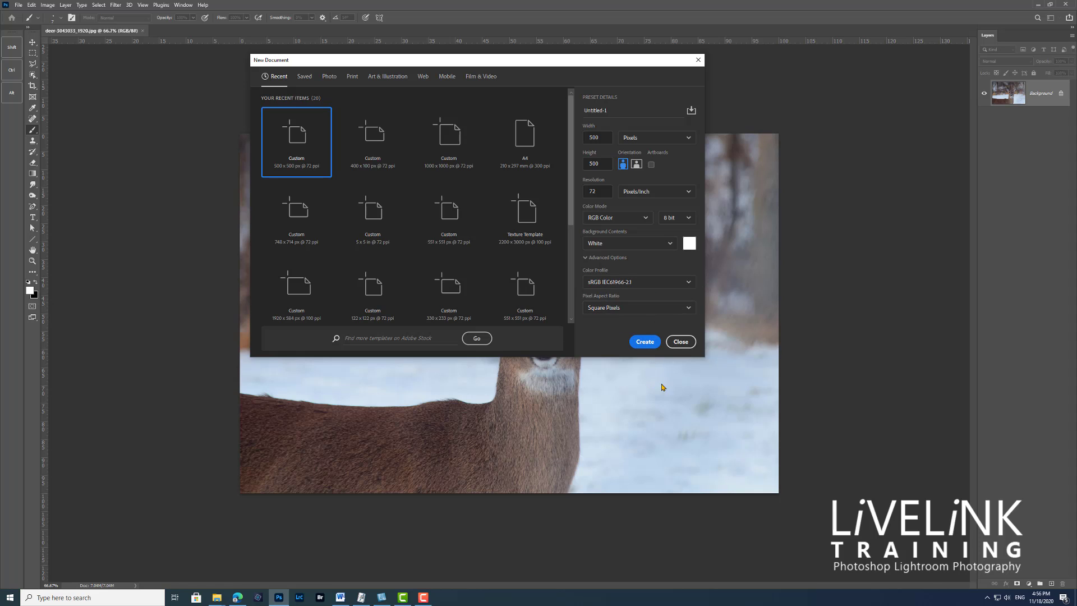
pyautogui.click(645, 342)
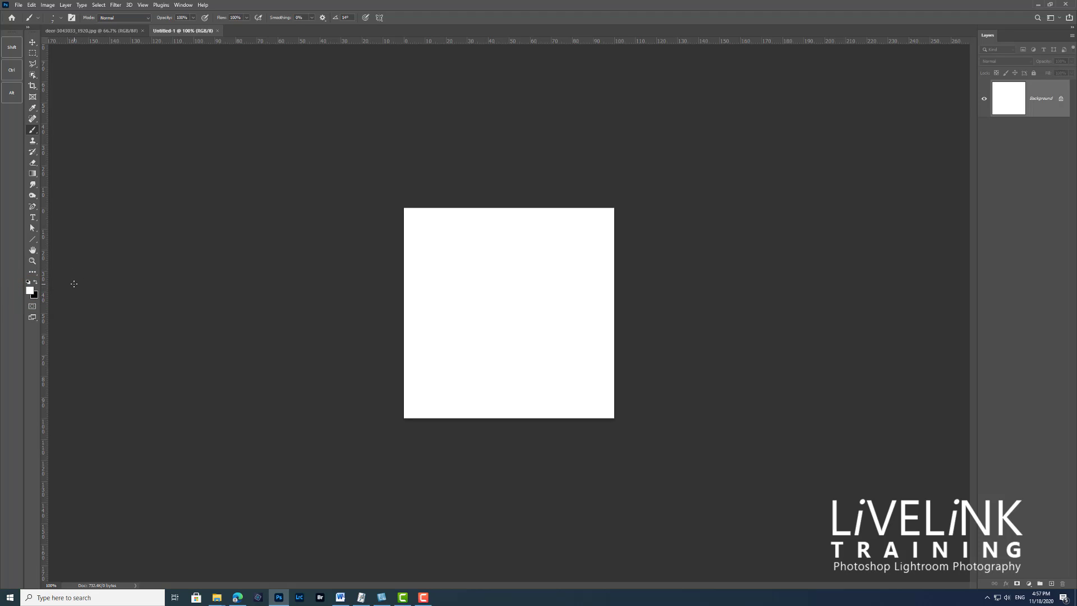
# - Reset the foreground and background colours to default and choose the Hard Round brush from General Brushes for the Brush tool
pyautogui.press('d')
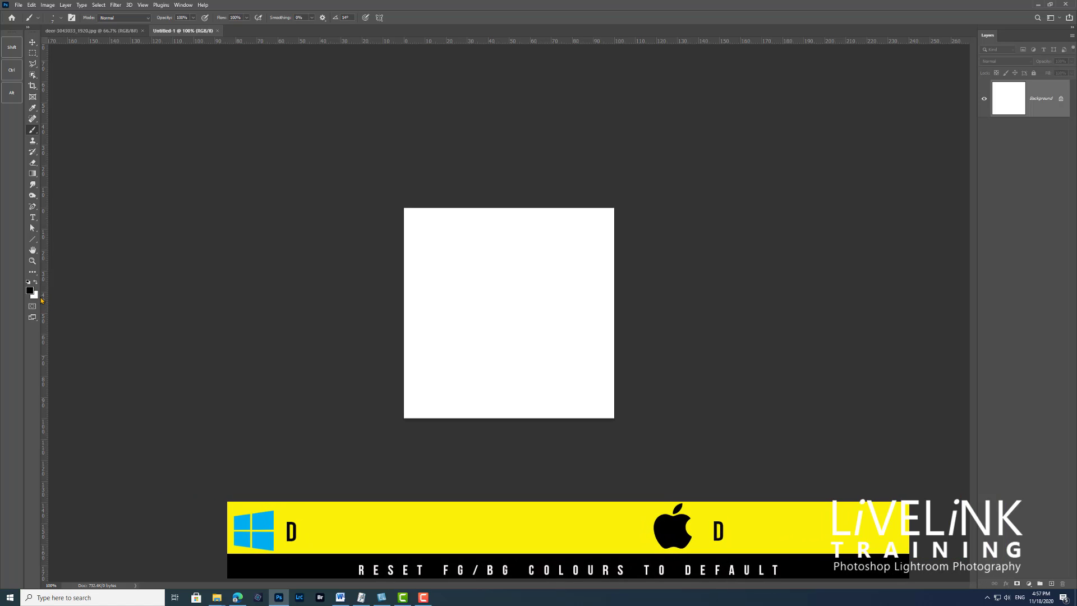
pyautogui.click(32, 131)
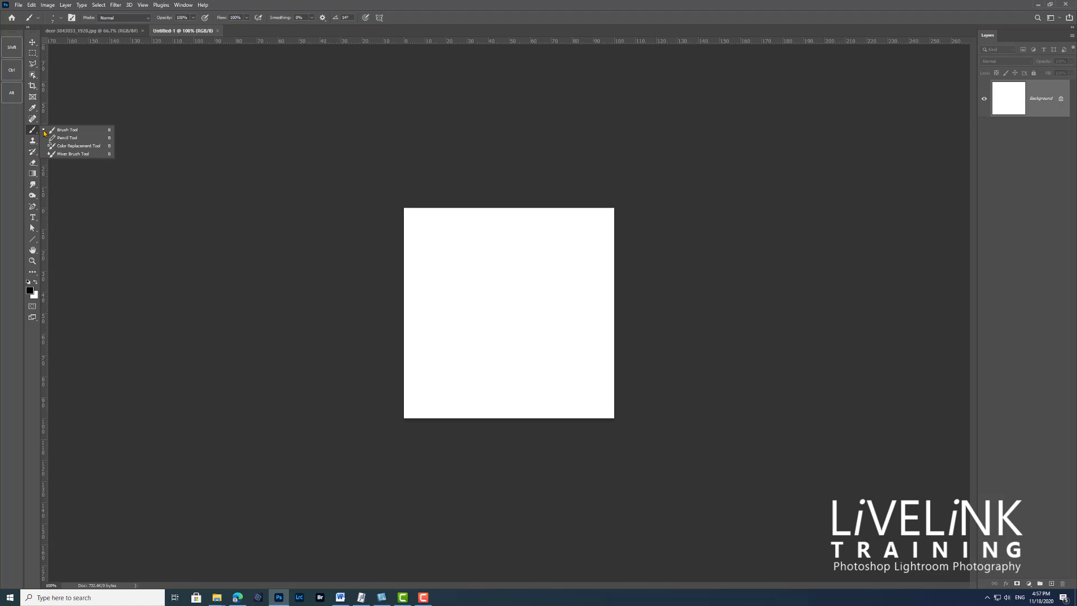
pyautogui.click(102, 131)
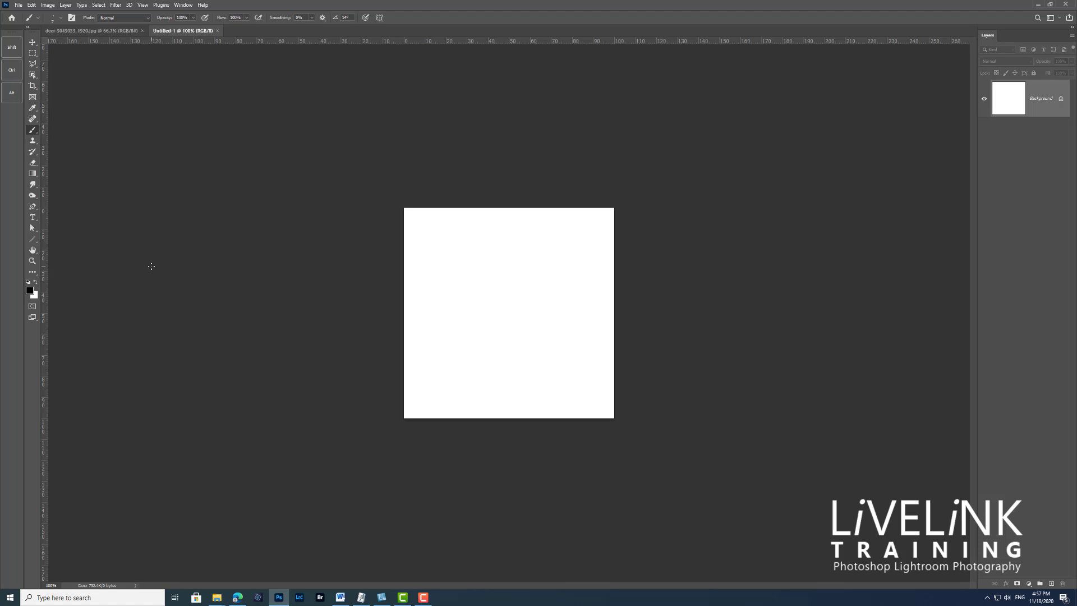
pyautogui.click(61, 18)
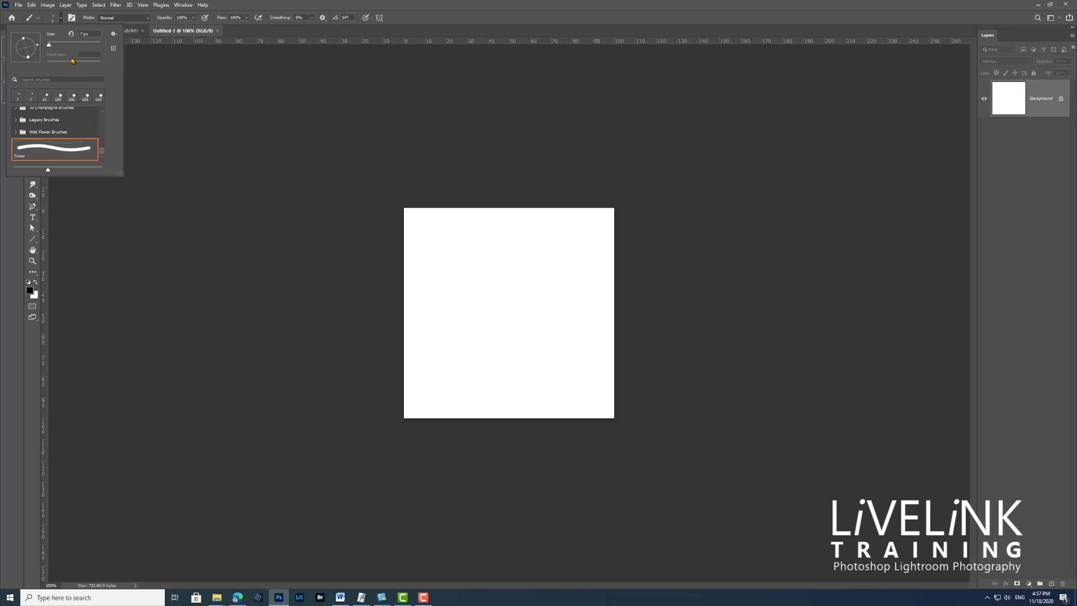
pyautogui.moveTo(39, 46); pyautogui.dragTo(40, 50)
pyautogui.moveTo(102, 150); pyautogui.dragTo(105, 111)
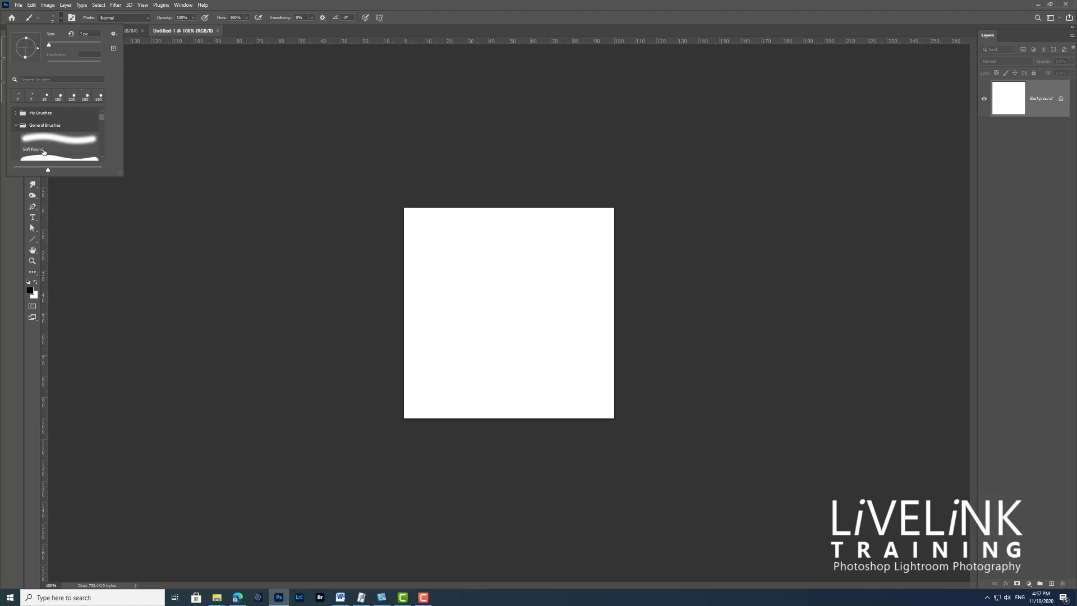
pyautogui.click(41, 157)
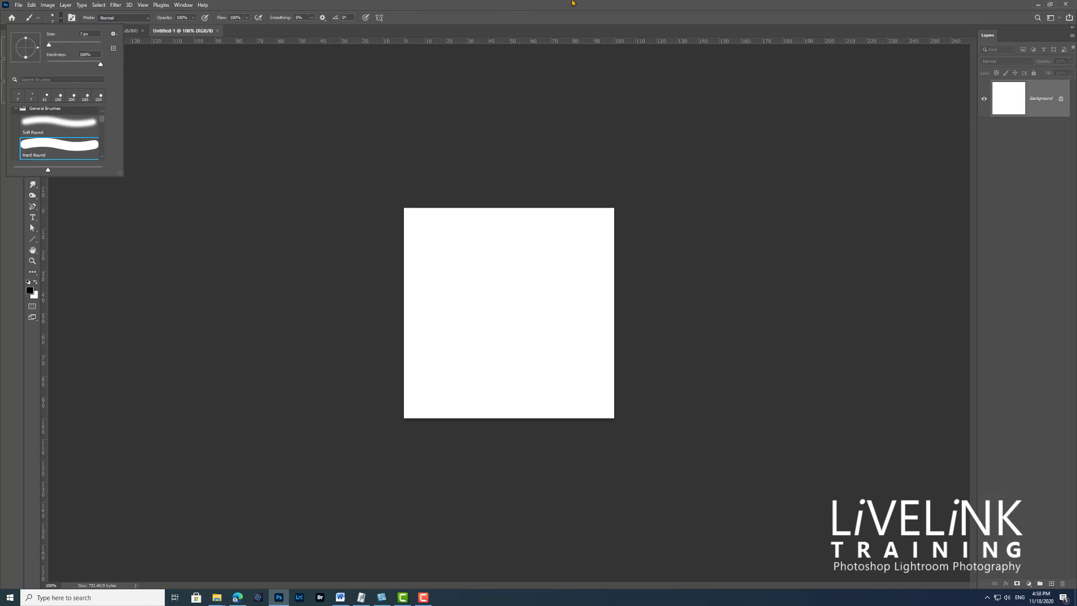
pyautogui.click(527, 90)
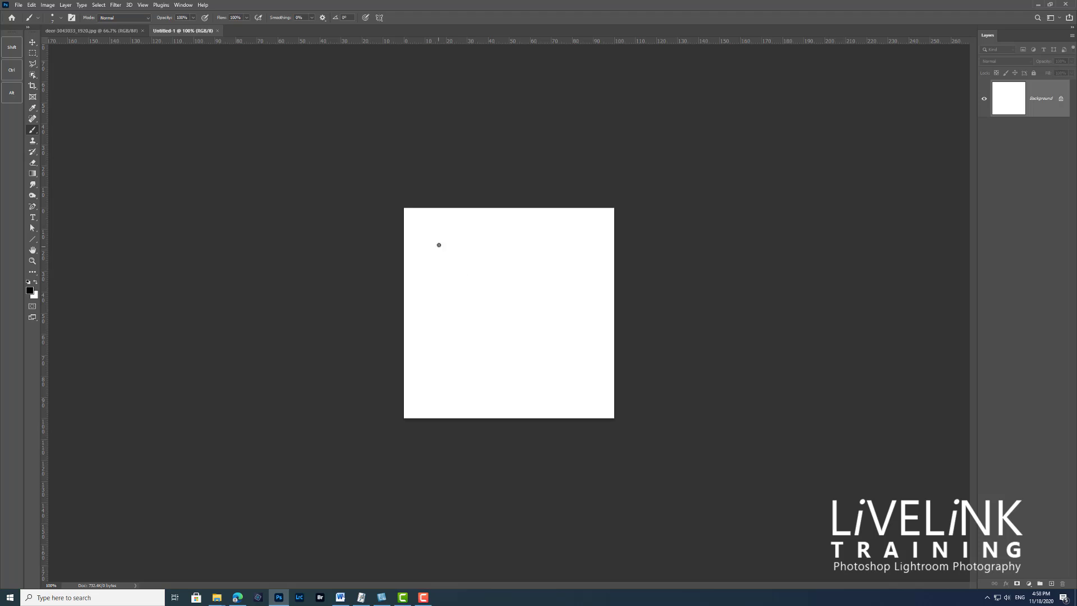
# - Stamp four scattered black dots on the white canvas, enlarging the brush between them from a tiny speck to a large circle
pyautogui.click(435, 238)
pyautogui.press(']')
pyautogui.press(']')
pyautogui.click(539, 264)
pyautogui.press(']')
pyautogui.press(']')
pyautogui.press(']')
pyautogui.press(']')
pyautogui.press(']')
pyautogui.click(436, 387)
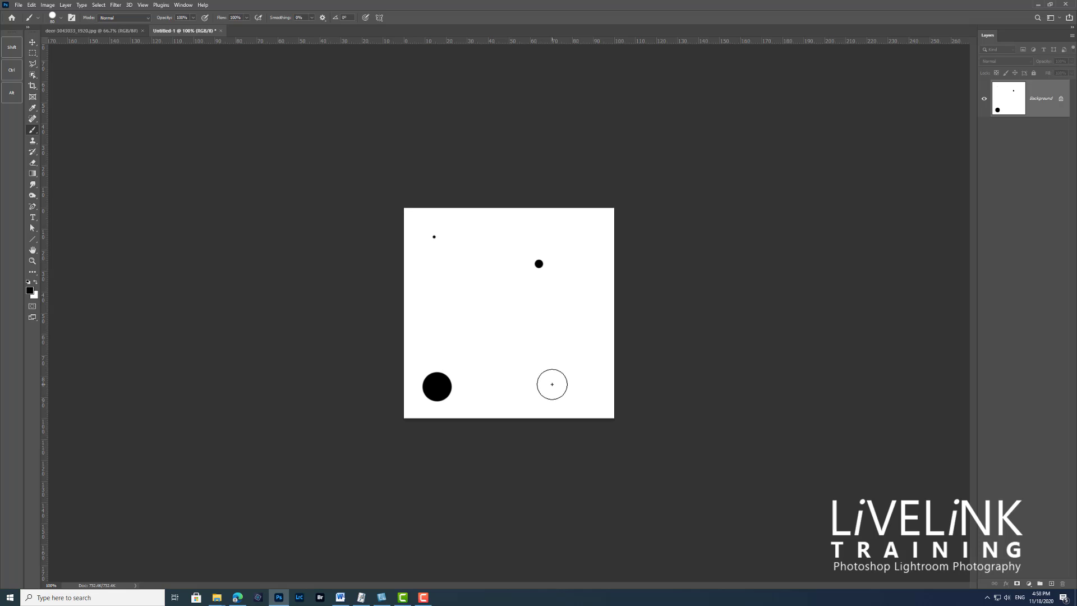
pyautogui.press(']')
pyautogui.press(']')
pyautogui.press(']')
pyautogui.press(']')
pyautogui.click(557, 325)
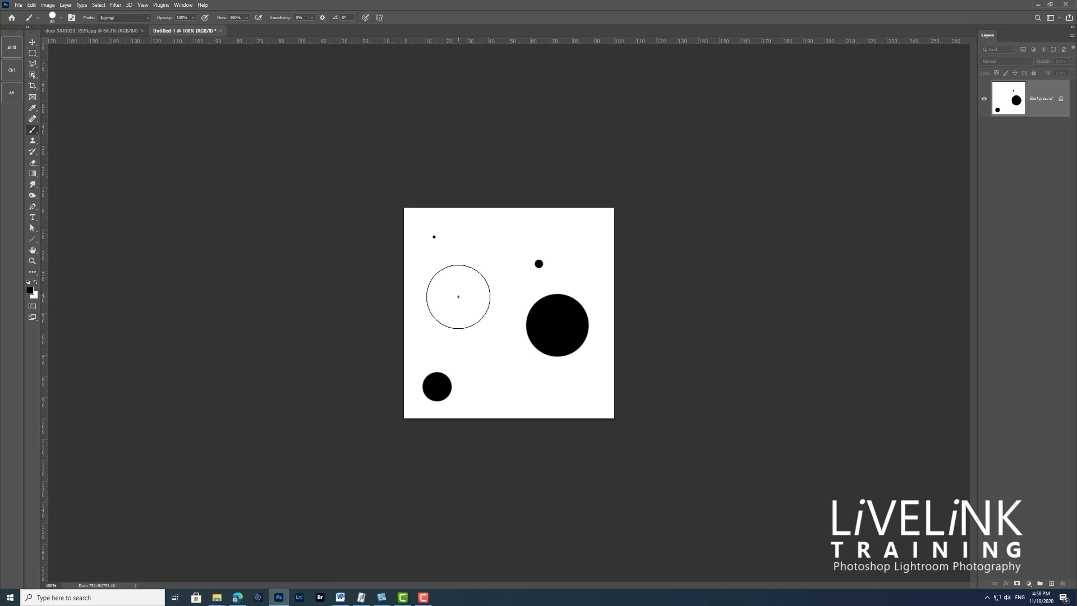
# - Shrink the brush and stamp several small black dots of varying sizes in the empty areas around the larger ones
pyautogui.press('[')
pyautogui.press('[')
pyautogui.press('[')
pyautogui.press('[')
pyautogui.press('[')
pyautogui.press('[')
pyautogui.press('[')
pyautogui.press('[')
pyautogui.click(448, 299)
pyautogui.press('[')
pyautogui.press('[')
pyautogui.click(594, 221)
pyautogui.click(493, 231)
pyautogui.click(528, 227)
# - Define the dot pattern as a brush preset named Snow Brush
pyautogui.click(31, 5)
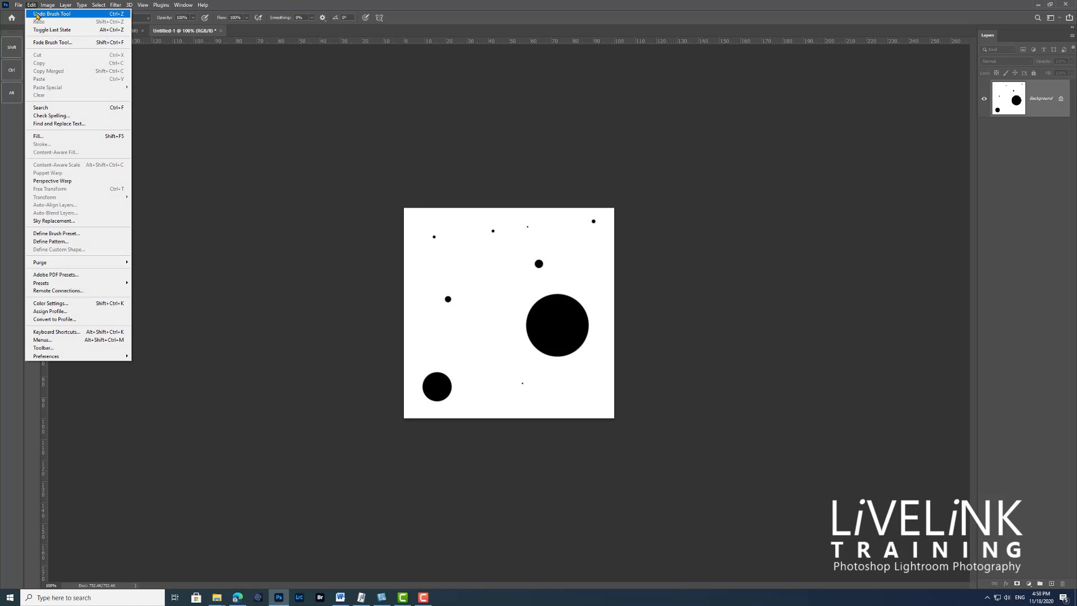
pyautogui.click(100, 234)
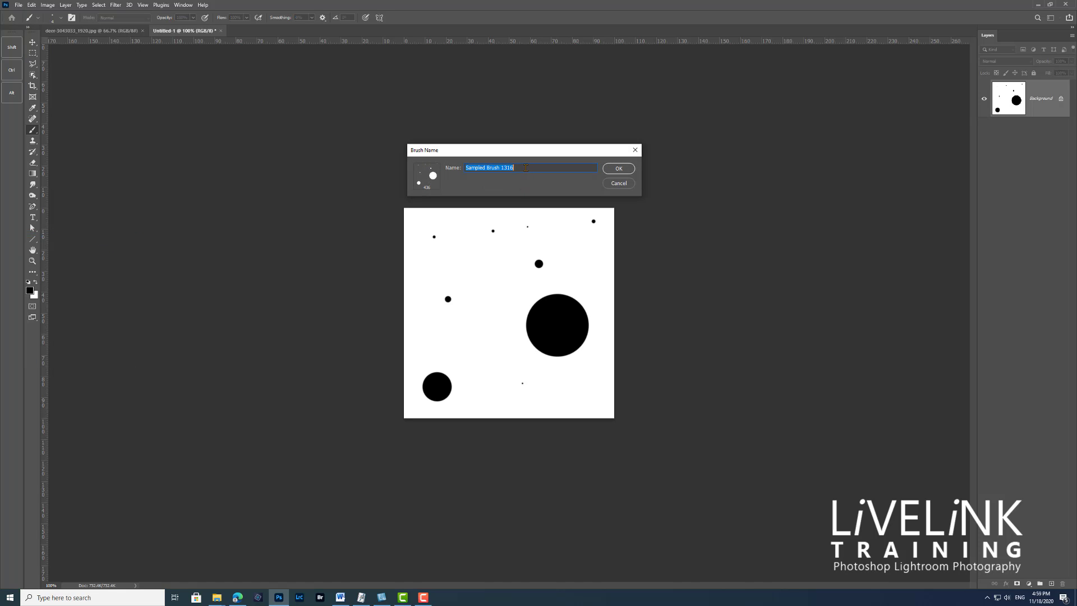
pyautogui.moveTo(522, 170); pyautogui.dragTo(407, 161)
pyautogui.write('Snow Brush')
pyautogui.click(619, 168)
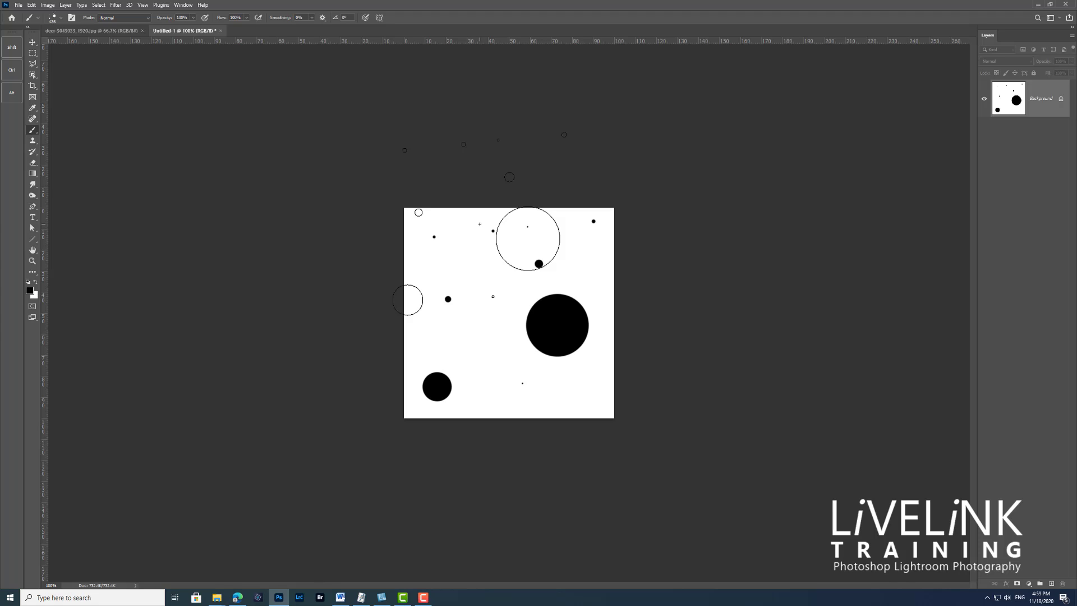
# - Add a new empty layer above the deer photo and ready the Brush tool with white as the foreground colour
pyautogui.click(32, 43)
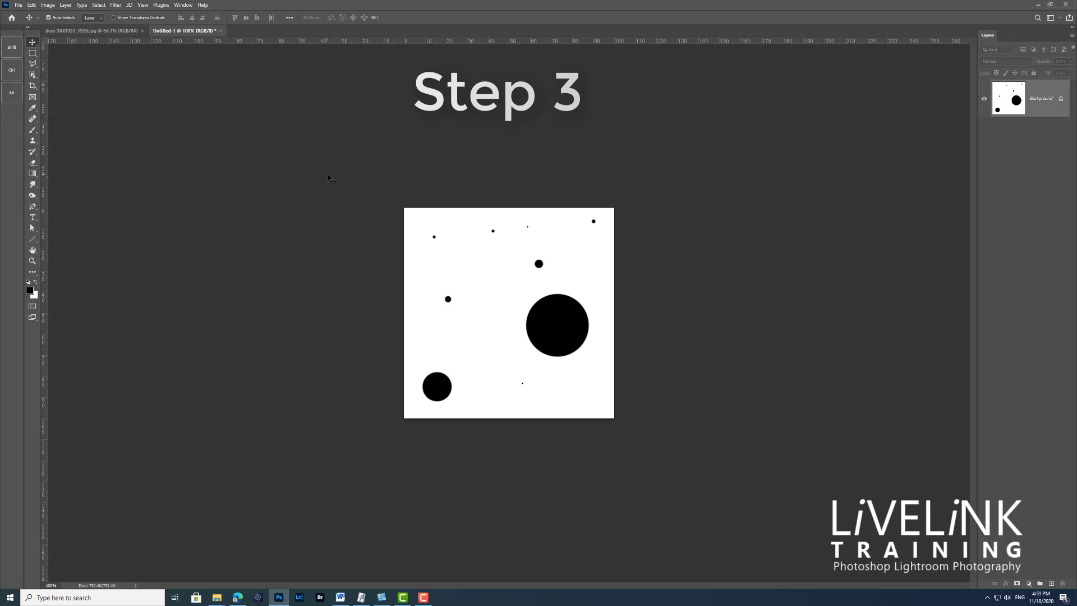
pyautogui.click(104, 32)
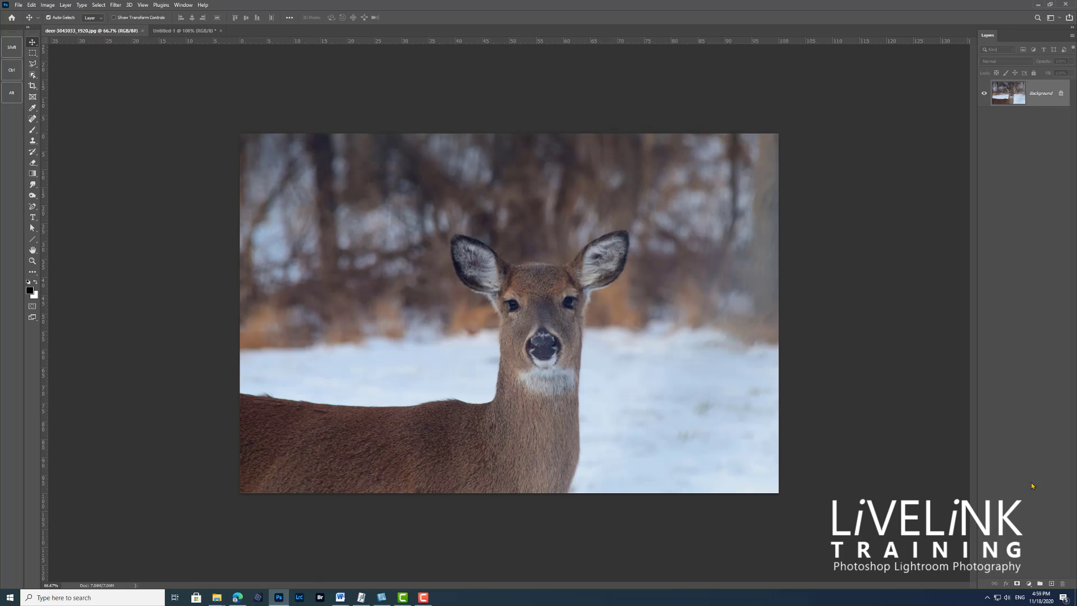
pyautogui.click(1050, 584)
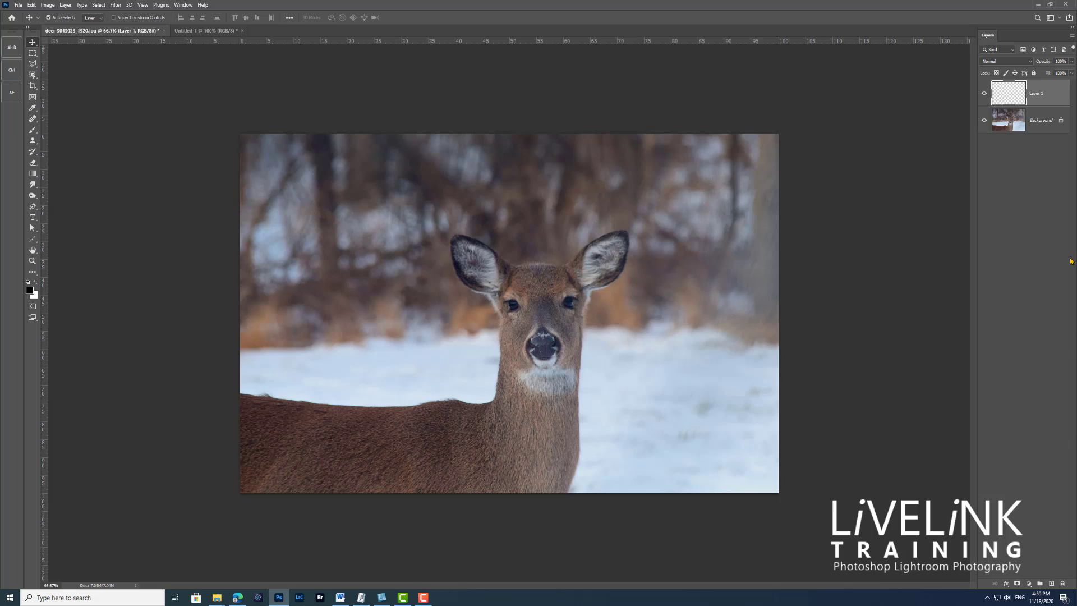
pyautogui.click(32, 131)
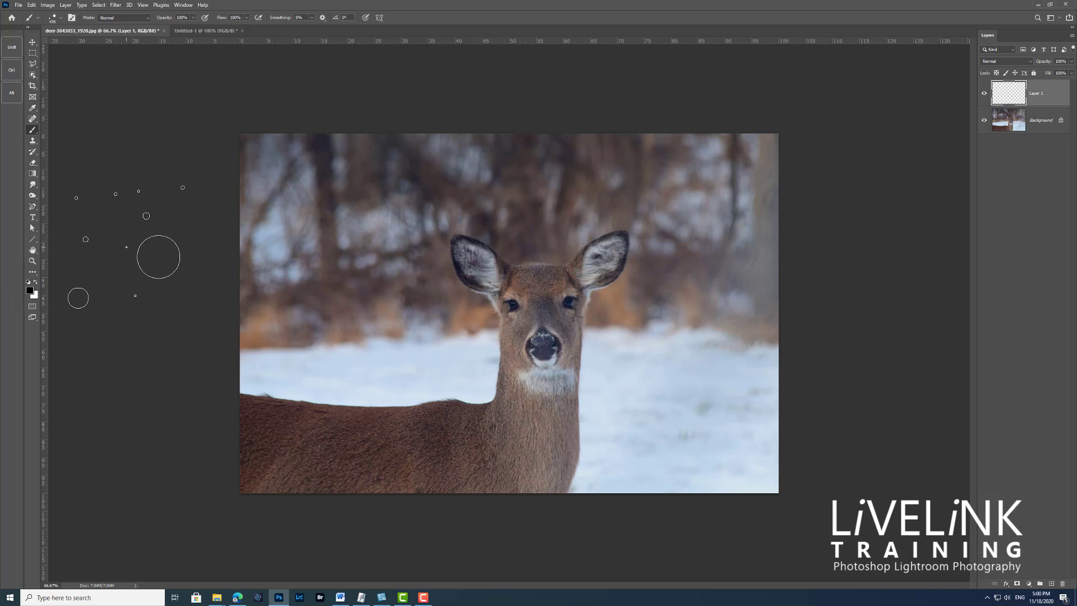
pyautogui.press('x')
# - Open the Brush Settings and set the snow brush's tip spacing to 15%
pyautogui.click(178, 6)
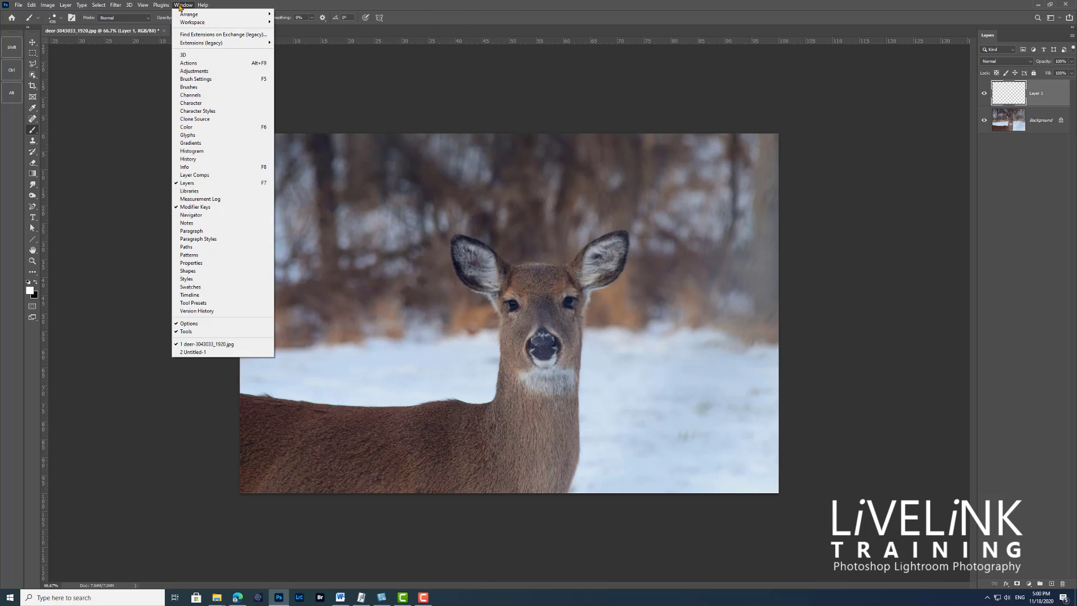
pyautogui.click(207, 82)
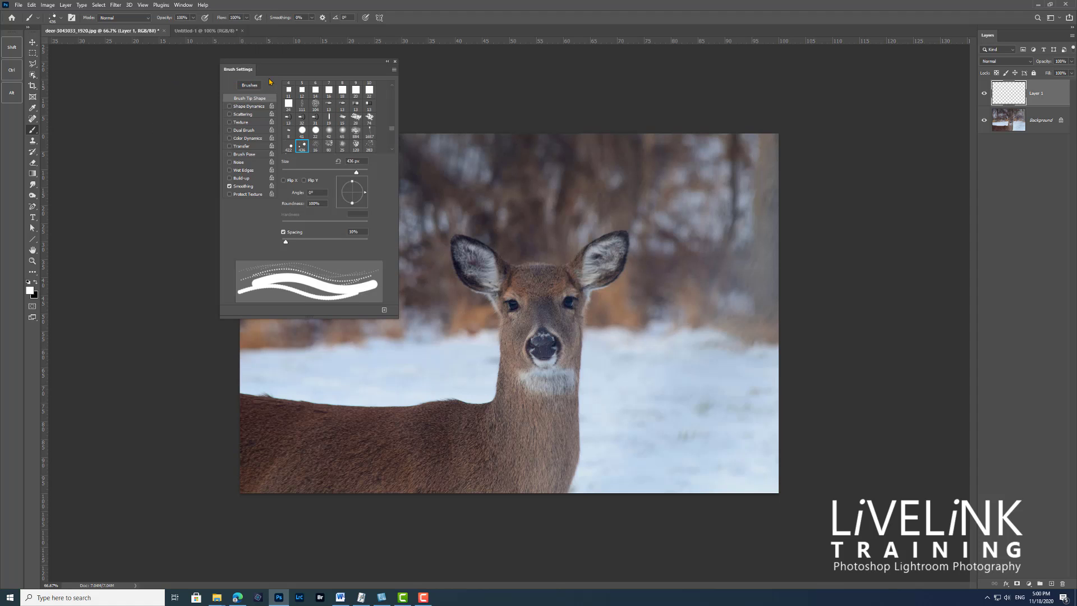
pyautogui.moveTo(321, 65); pyautogui.dragTo(212, 73)
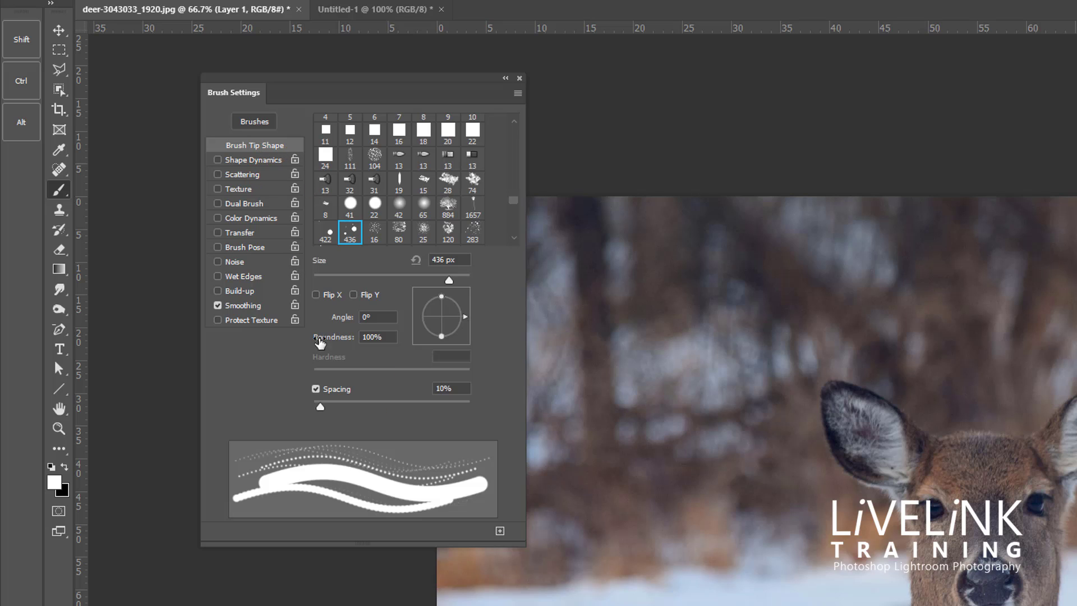
pyautogui.click(322, 407)
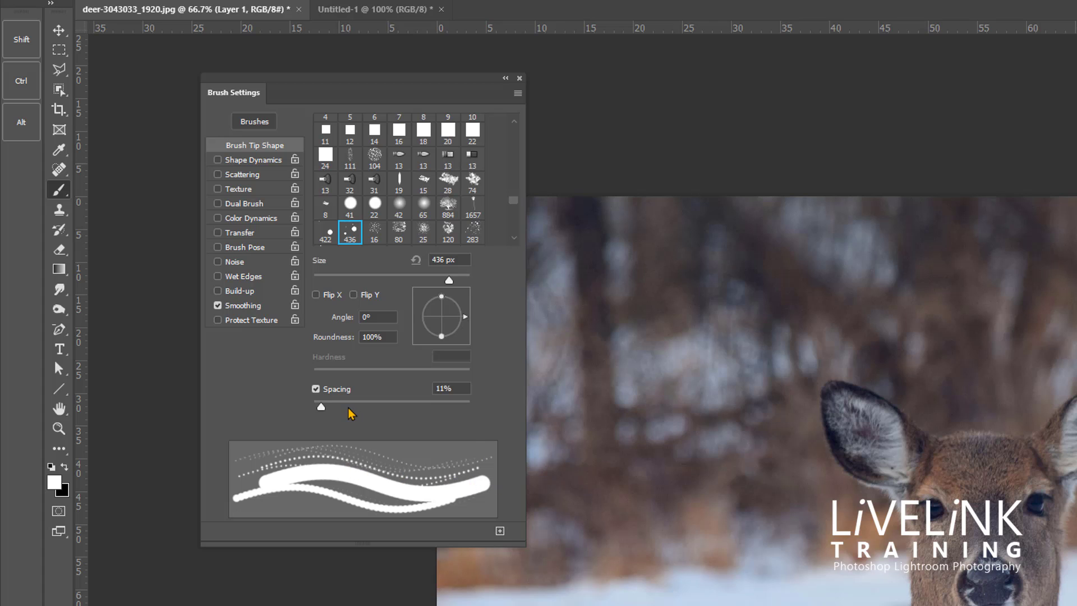
pyautogui.moveTo(322, 410)
pyautogui.mouseDown()
pyautogui.moveTo(390, 407)
pyautogui.moveTo(329, 410)
pyautogui.moveTo(325, 420)
pyautogui.mouseUp()
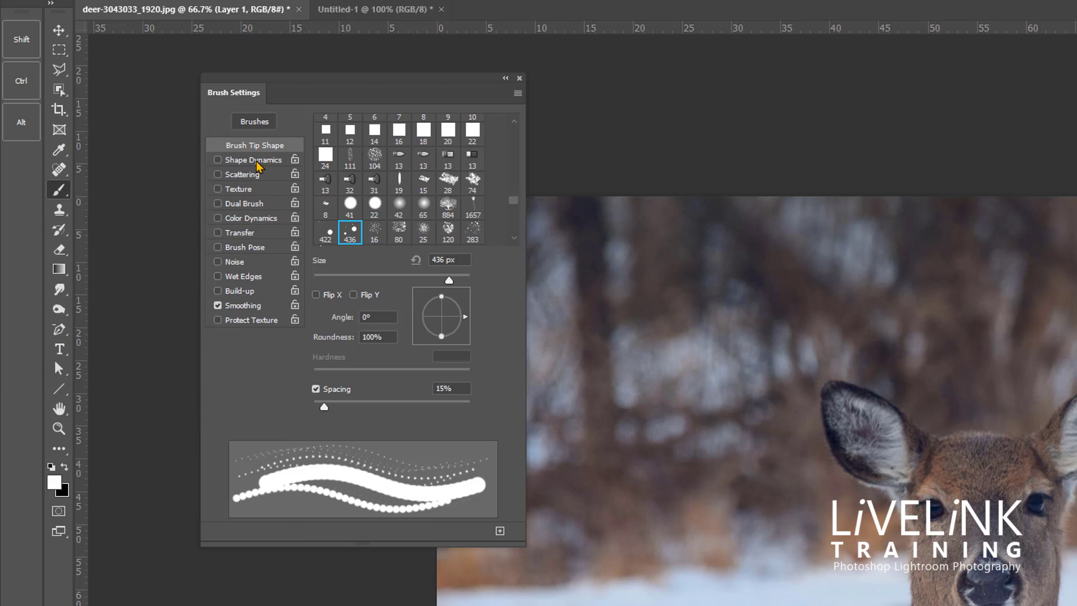
# - Enable Shape Dynamics for the snow brush and set its Size Jitter to 100%
pyautogui.click(256, 161)
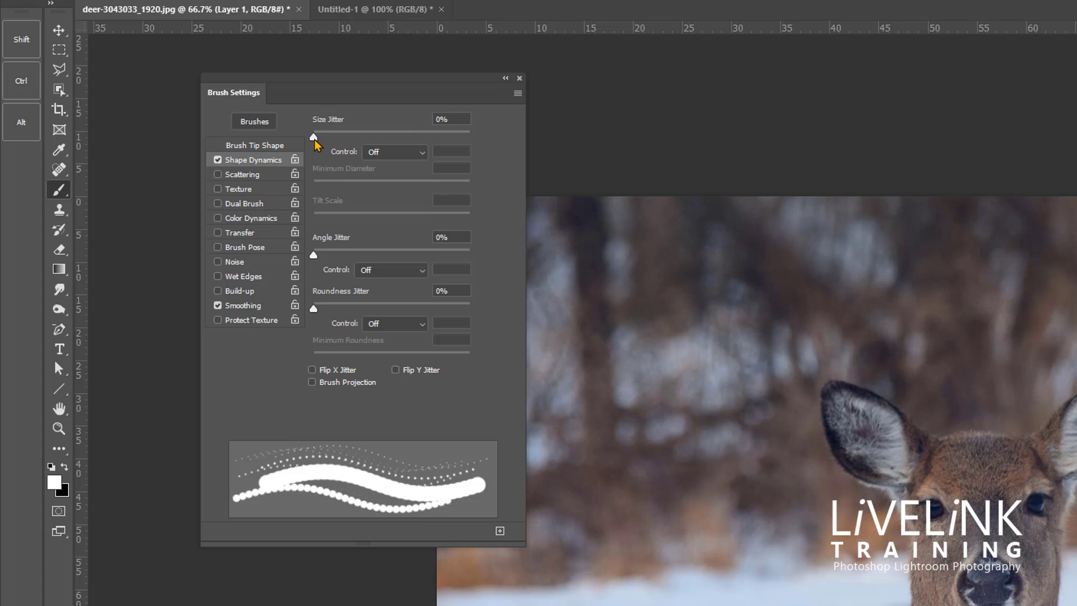
pyautogui.moveTo(314, 138); pyautogui.dragTo(515, 136)
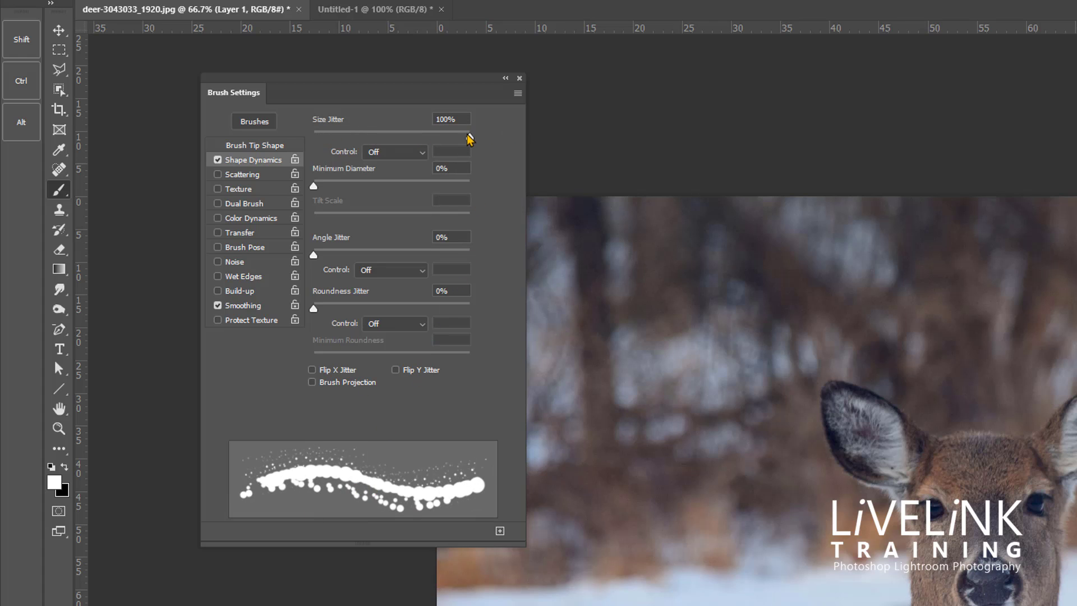
pyautogui.moveTo(470, 139); pyautogui.dragTo(215, 151)
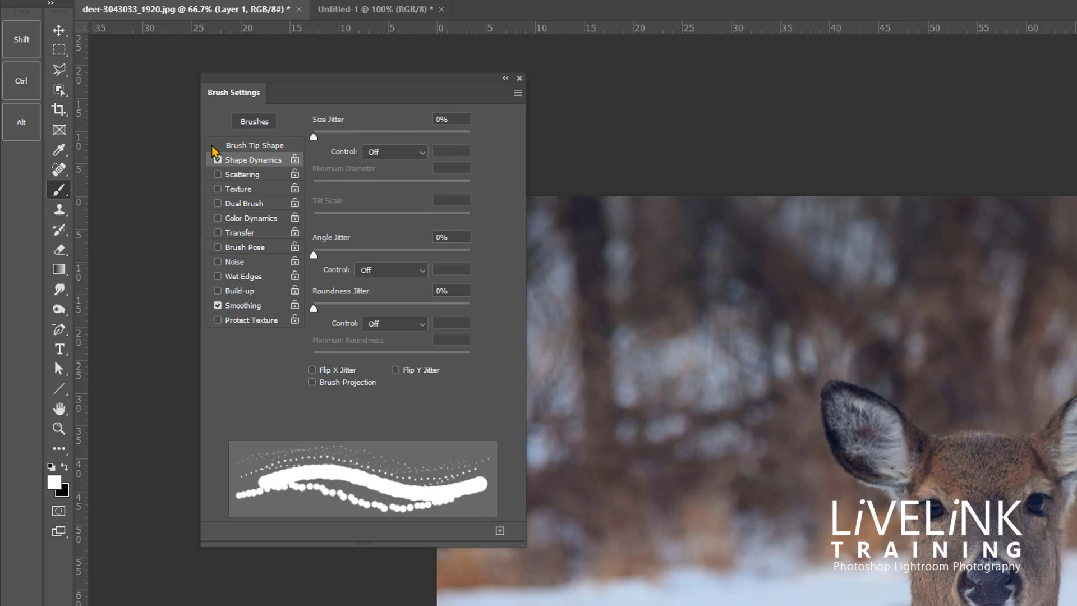
pyautogui.moveTo(314, 137)
pyautogui.mouseDown()
pyautogui.moveTo(576, 134)
pyautogui.moveTo(338, 137)
pyautogui.mouseUp()
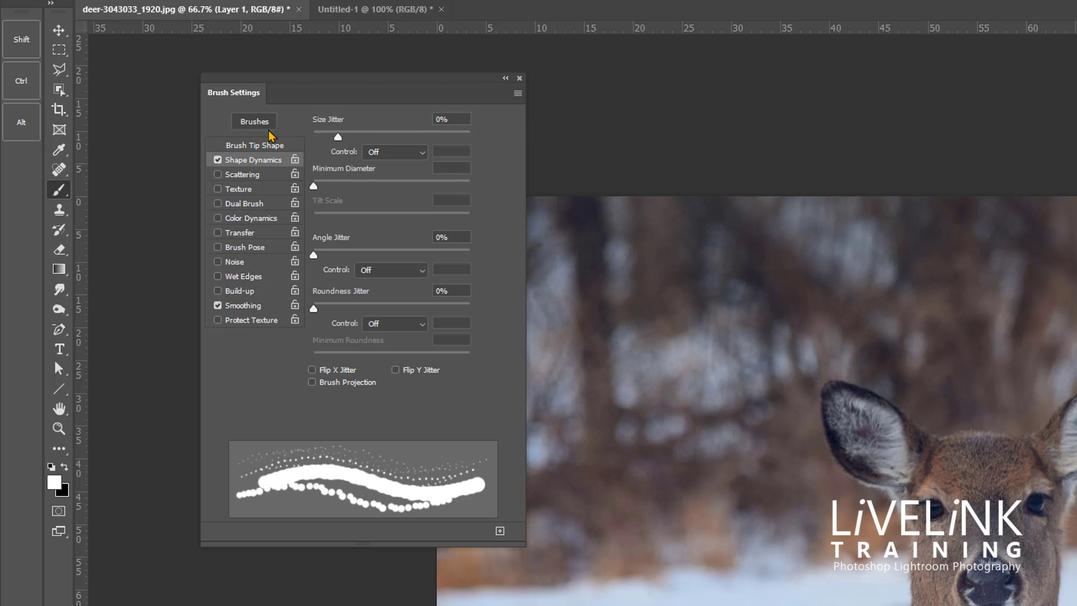
pyautogui.moveTo(271, 137); pyautogui.dragTo(520, 132)
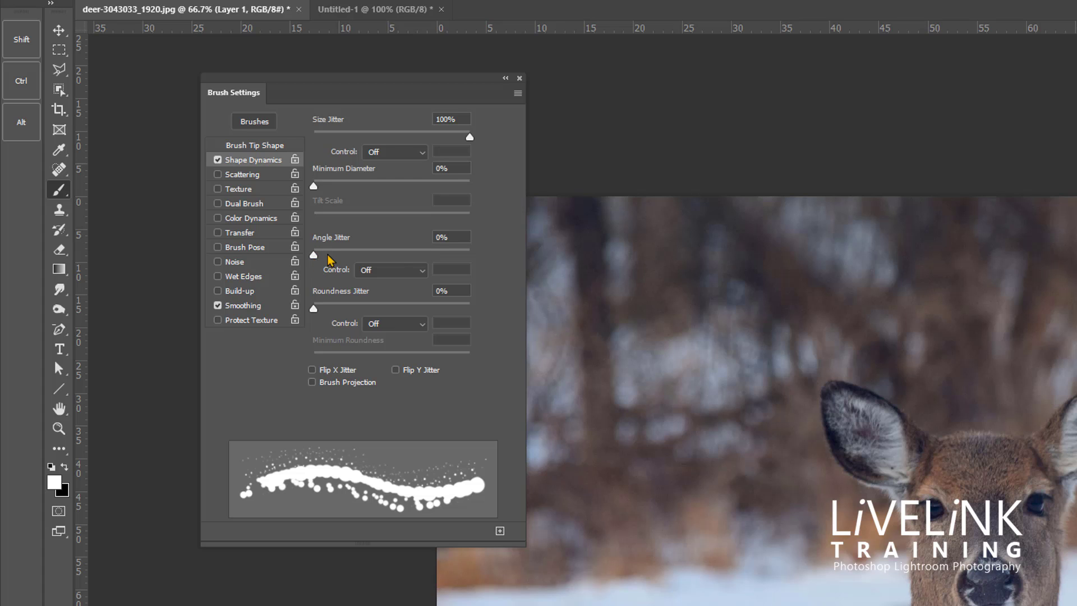
# - Set the brush's Angle Jitter to 96% and its Roundness Jitter to 47% with a Minimum Roundness of 55%
pyautogui.moveTo(330, 259)
pyautogui.mouseDown()
pyautogui.moveTo(551, 260)
pyautogui.moveTo(339, 272)
pyautogui.moveTo(447, 257)
pyautogui.moveTo(311, 254)
pyautogui.moveTo(447, 238)
pyautogui.moveTo(343, 238)
pyautogui.moveTo(464, 237)
pyautogui.mouseUp()
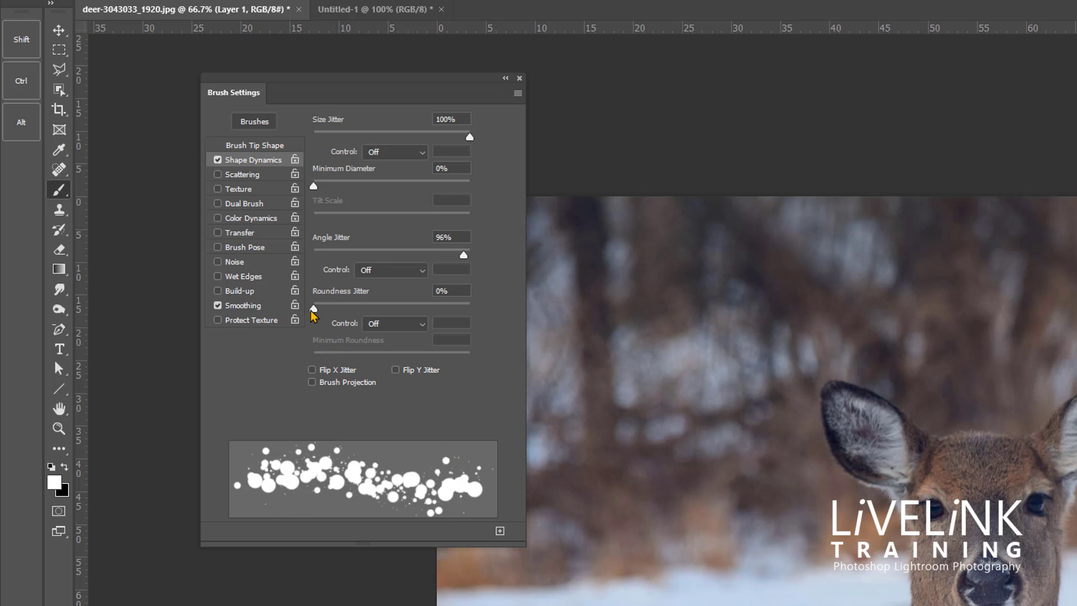
pyautogui.moveTo(315, 314)
pyautogui.mouseDown()
pyautogui.moveTo(473, 314)
pyautogui.moveTo(409, 312)
pyautogui.moveTo(470, 312)
pyautogui.moveTo(428, 313)
pyautogui.moveTo(443, 318)
pyautogui.moveTo(463, 308)
pyautogui.moveTo(410, 312)
pyautogui.moveTo(474, 319)
pyautogui.moveTo(391, 327)
pyautogui.mouseUp()
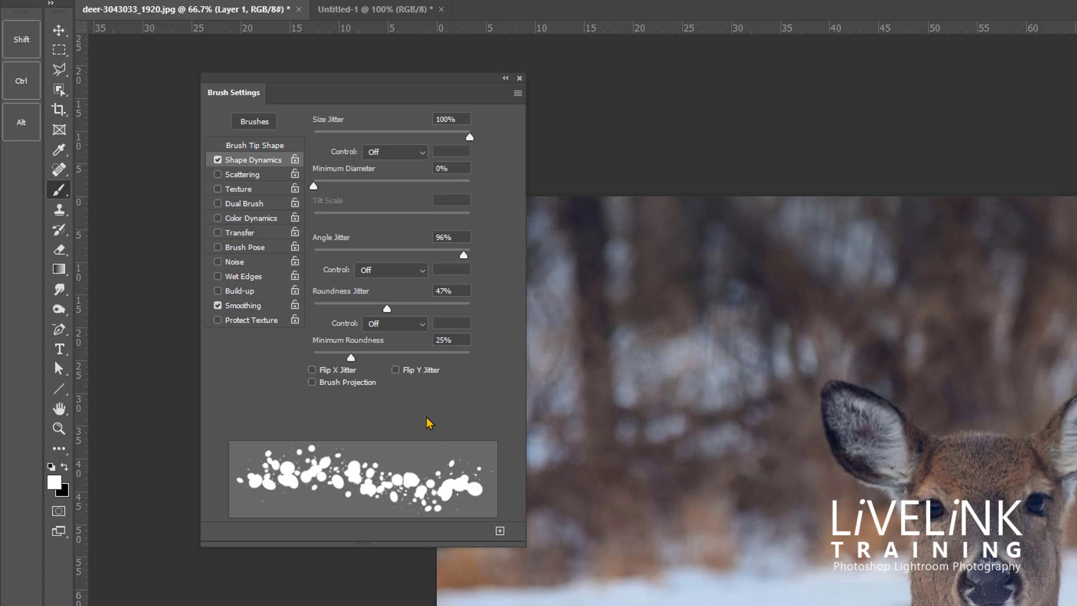
pyautogui.moveTo(357, 359)
pyautogui.mouseDown()
pyautogui.moveTo(422, 362)
pyautogui.moveTo(401, 367)
pyautogui.mouseUp()
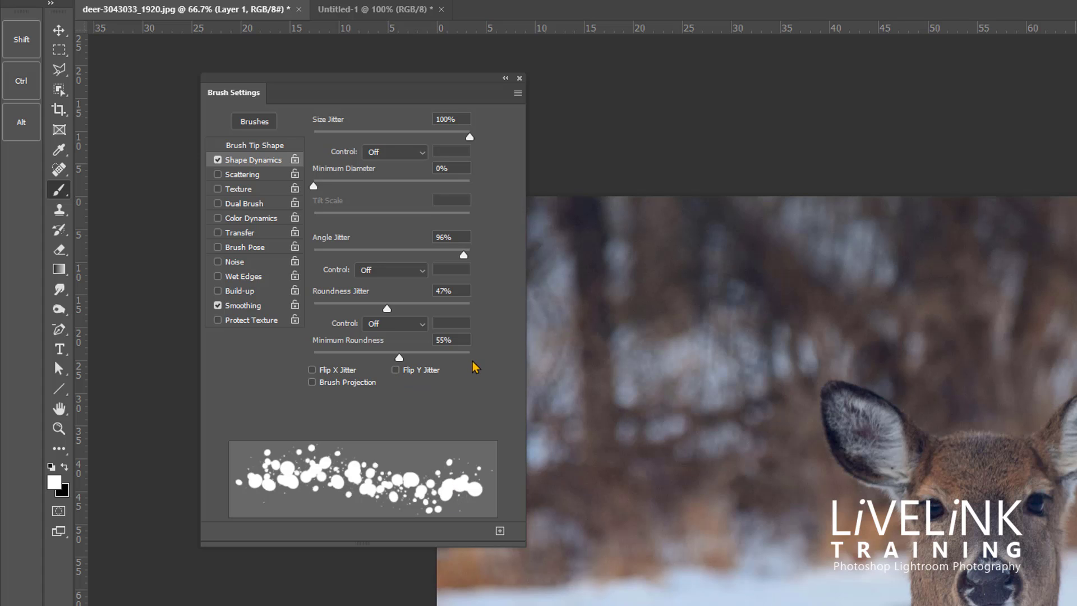
# - Enable Scattering on both axes at 730% and turn on Transfer with 100% Opacity Jitter and 46% Flow Jitter
pyautogui.click(259, 177)
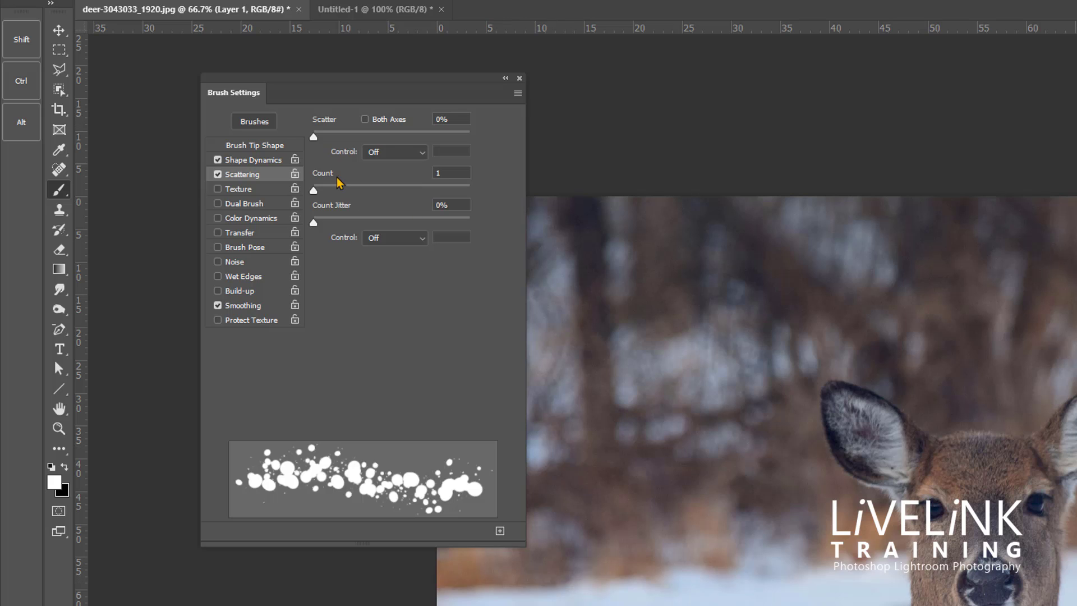
pyautogui.click(365, 120)
pyautogui.moveTo(315, 138)
pyautogui.mouseDown()
pyautogui.moveTo(498, 141)
pyautogui.moveTo(391, 142)
pyautogui.moveTo(435, 138)
pyautogui.mouseUp()
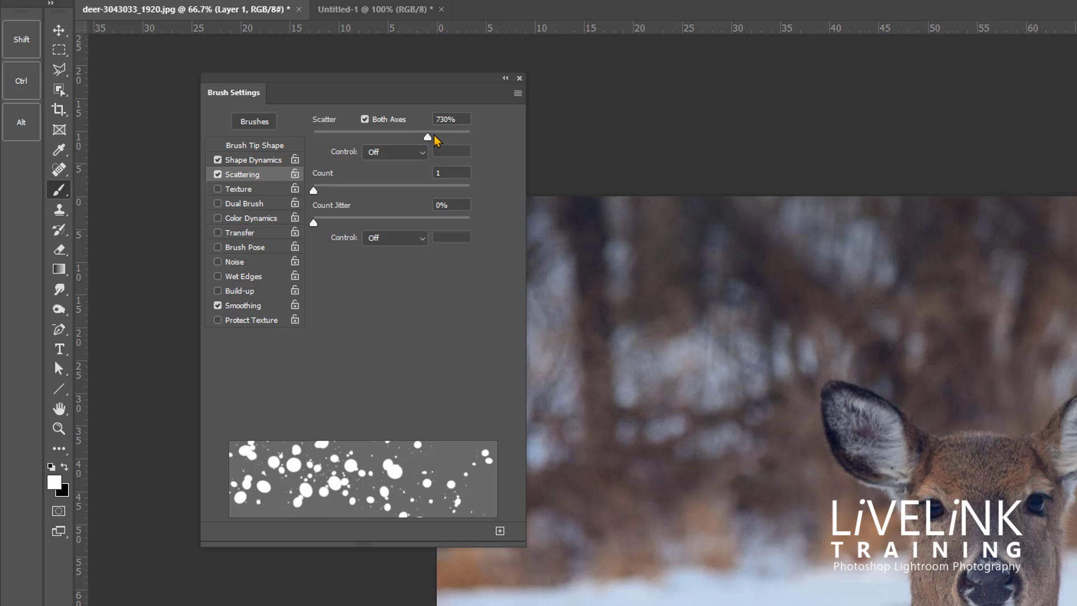
pyautogui.click(261, 234)
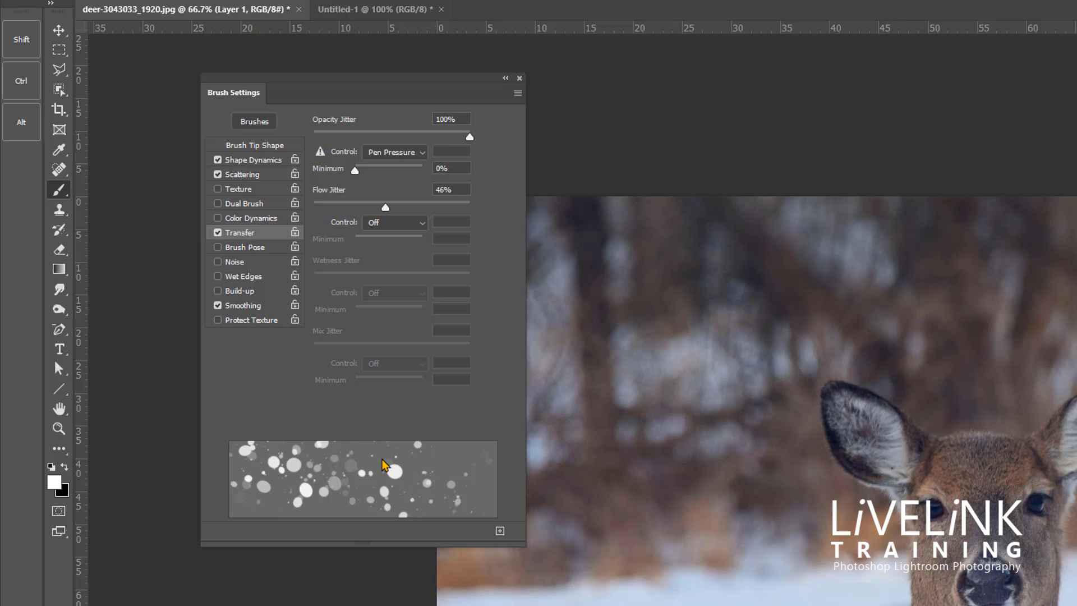
# - Save the current brush settings as a new brush preset named "Snow Brush", including size, tool settings and color
pyautogui.click(500, 530)
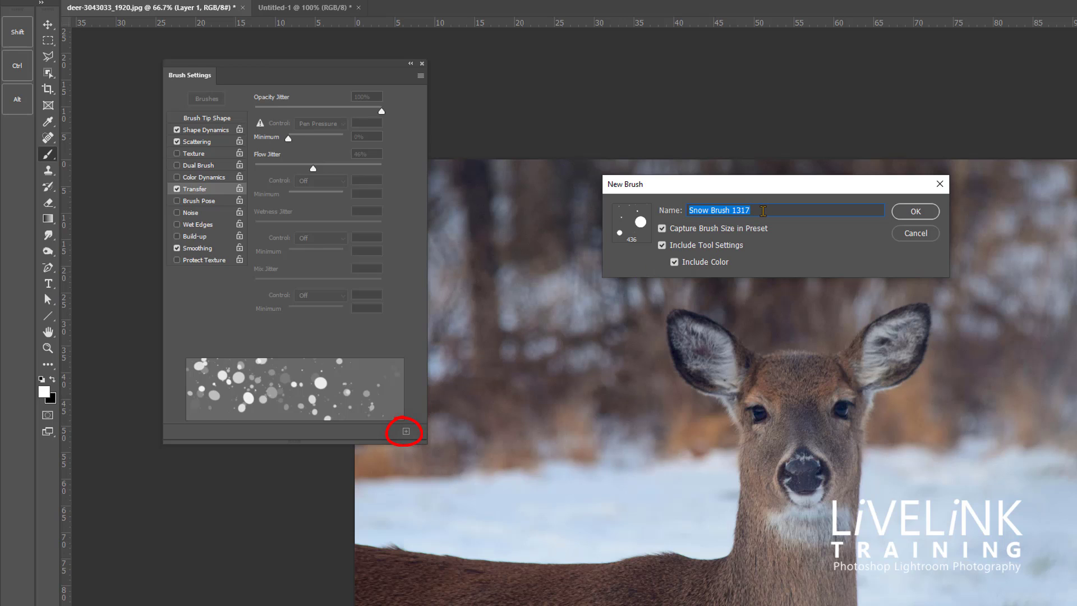
pyautogui.click(772, 209)
pyautogui.press('BackSpace')
pyautogui.press('BackSpace')
pyautogui.press('BackSpace')
pyautogui.press('BackSpace')
pyautogui.press('BackSpace')
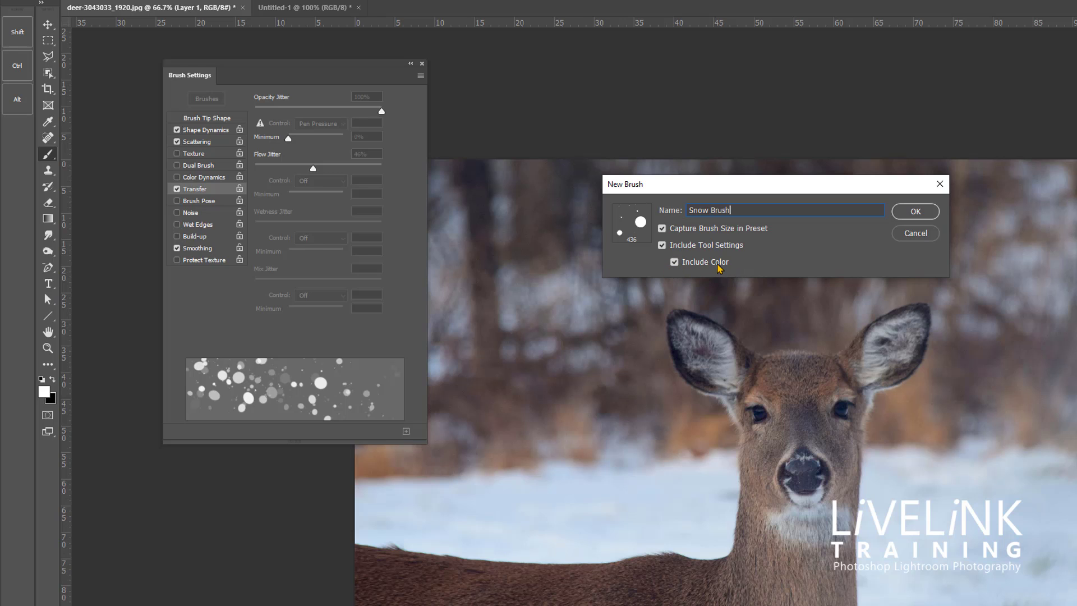
pyautogui.click(916, 212)
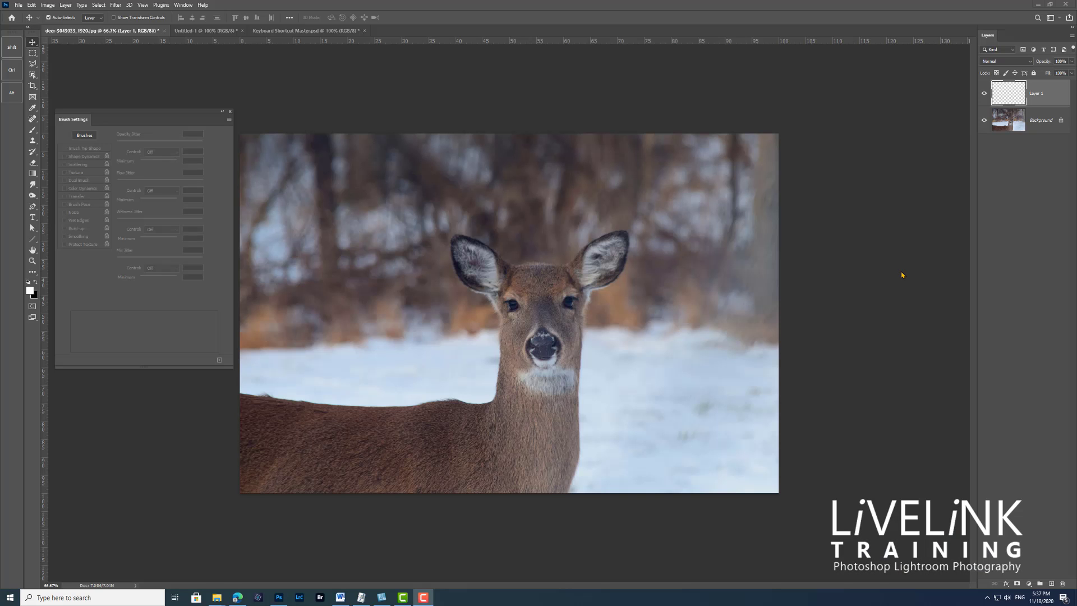
# - Rename Layer 1 to "Distant Snow" and activate the Brush tool
pyautogui.click(1036, 94)
pyautogui.doubleClick(1036, 94)
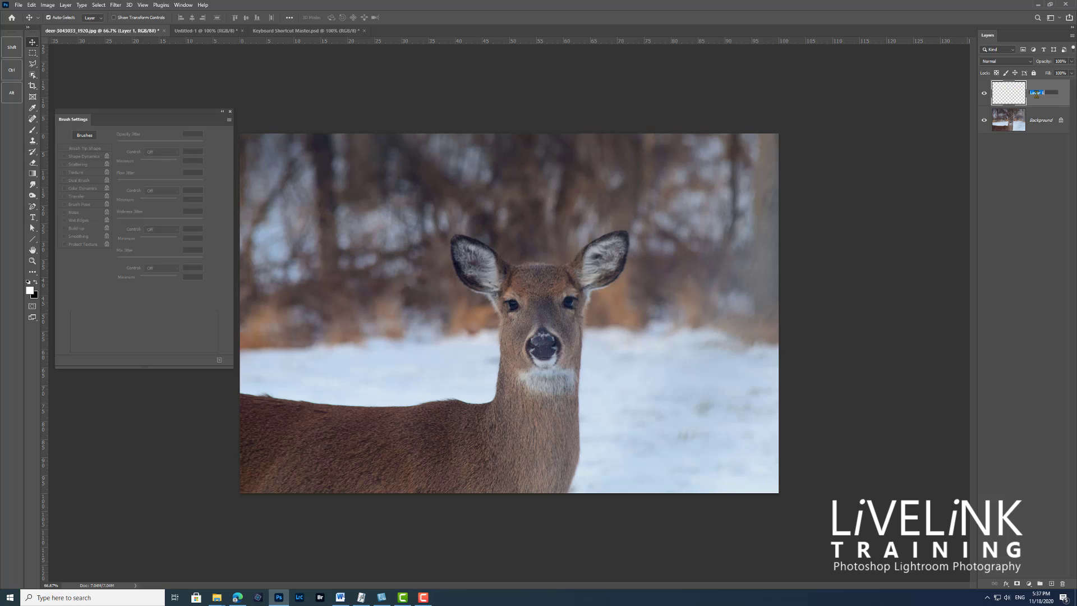
pyautogui.write('Distant Snow')
pyautogui.press('Return')
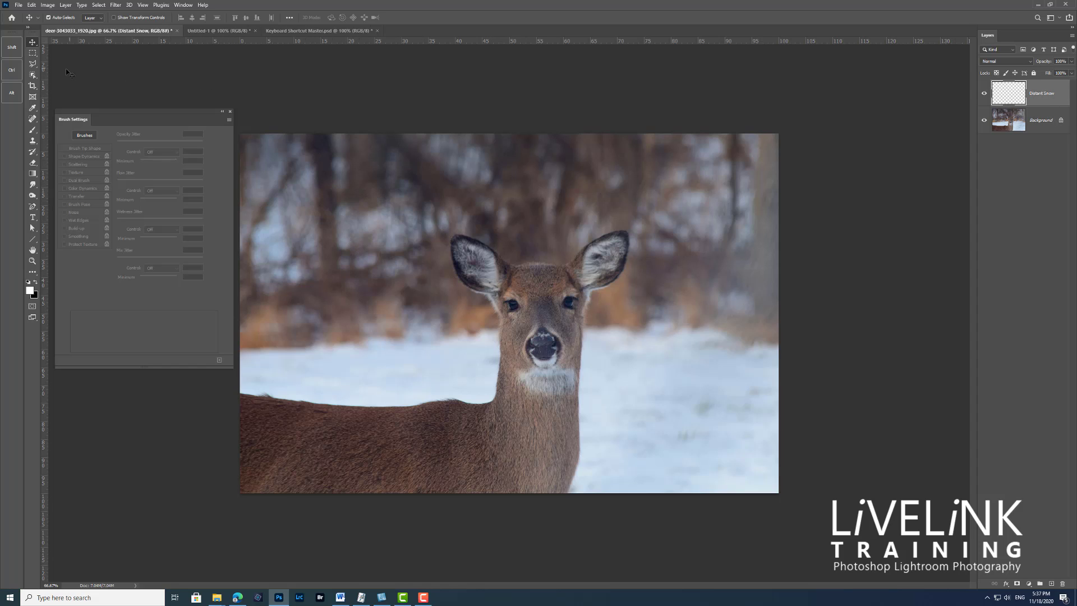
pyautogui.click(32, 130)
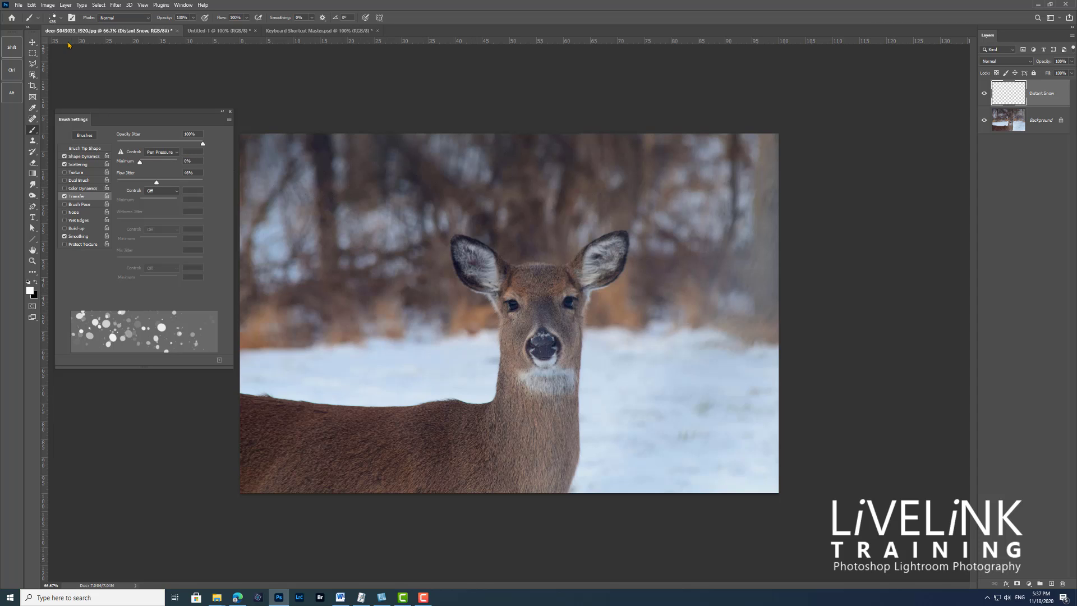
# - Try the snow brush at its current large size on the trees in the photo's upper-left corner and undo the stroke
pyautogui.click(297, 190)
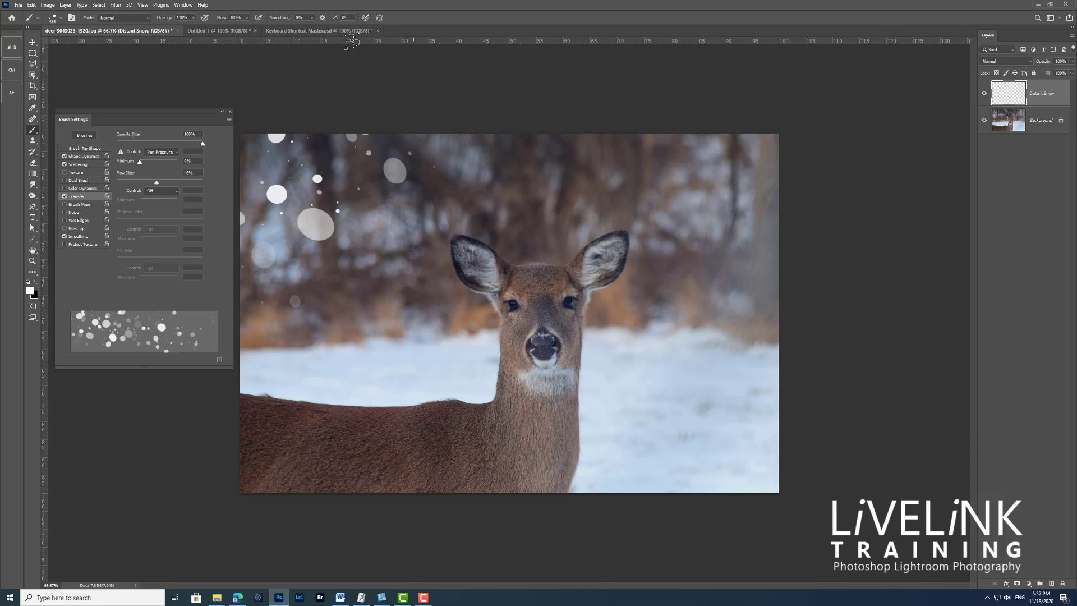
pyautogui.click(31, 5)
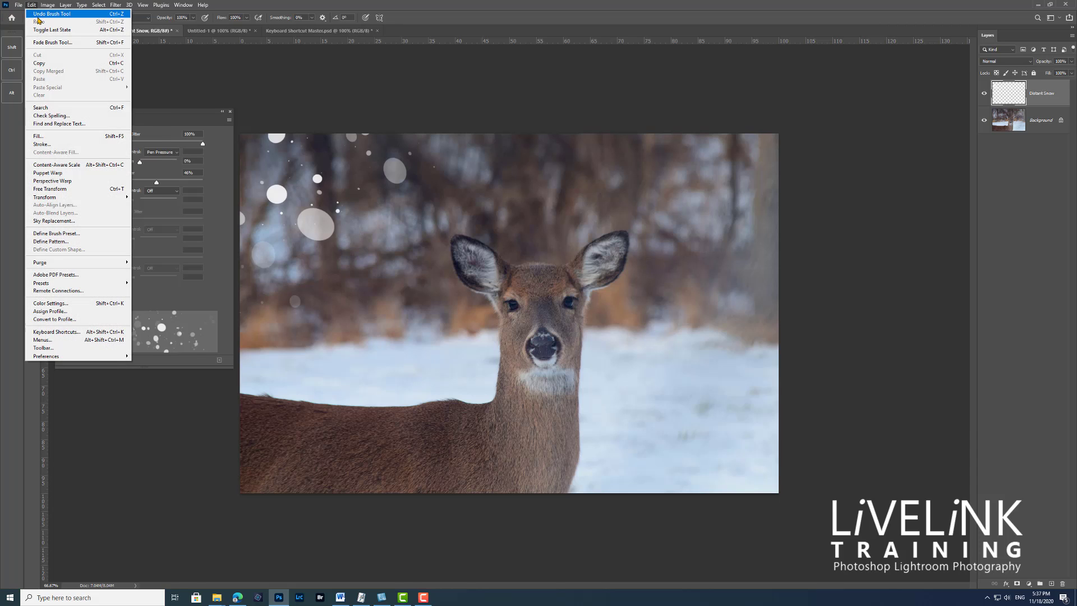
pyautogui.click(39, 13)
# - Reduce the snow brush's size considerably so that it paints small, distant-looking flakes
pyautogui.press('[')
pyautogui.press('[')
pyautogui.press('[')
pyautogui.press('[')
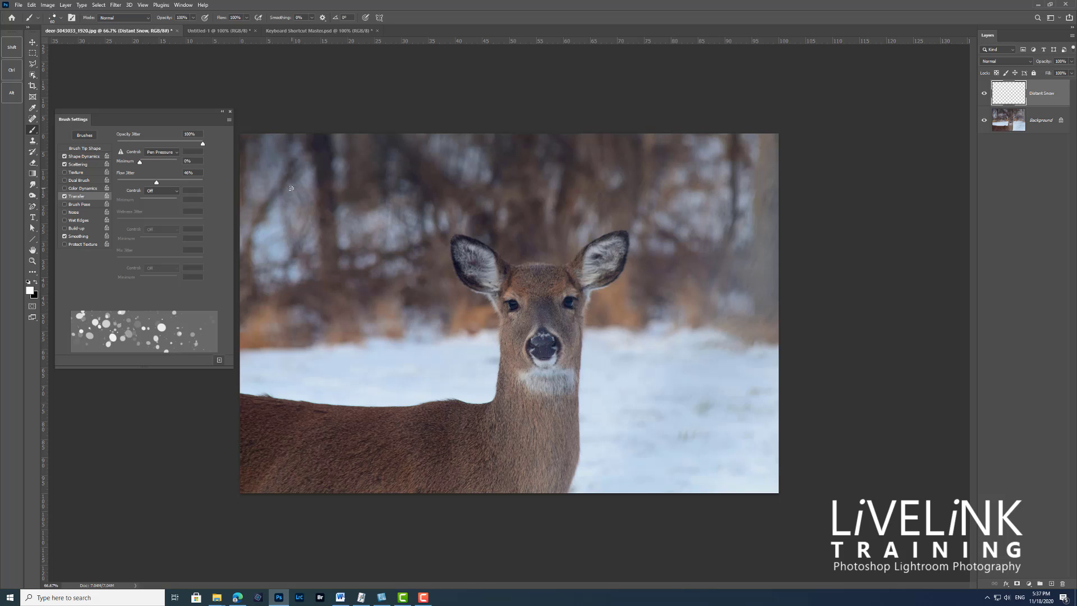
pyautogui.press('[')
pyautogui.press('[')
pyautogui.press('[')
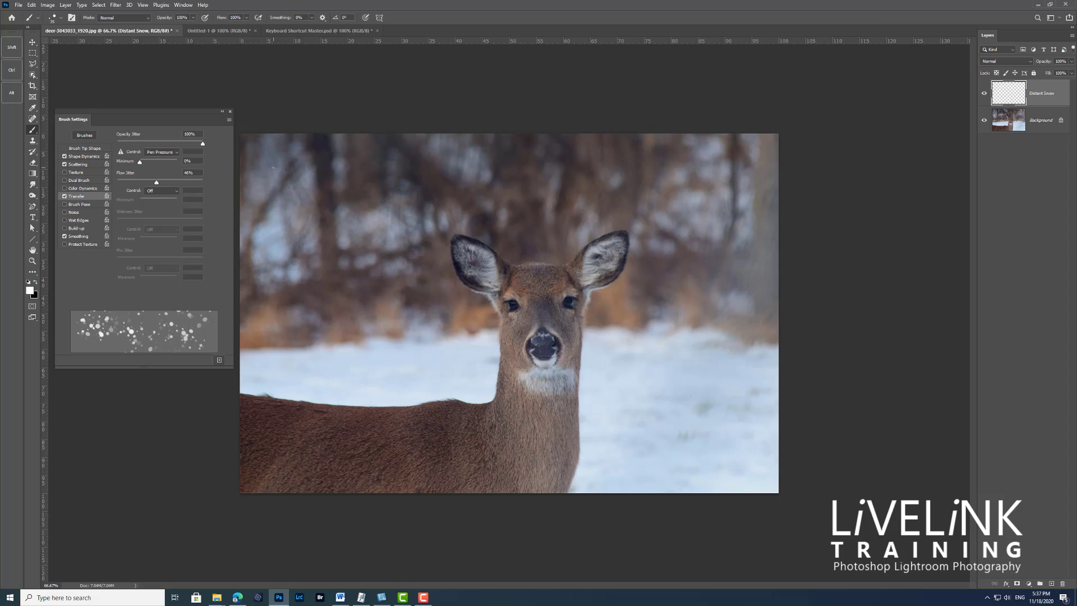
# - Try a test stroke of the reduced snow brush across the trees beside the deer's head and undo it
pyautogui.moveTo(273, 167)
pyautogui.mouseDown()
pyautogui.moveTo(331, 214)
pyautogui.moveTo(275, 198)
pyautogui.moveTo(283, 275)
pyautogui.moveTo(305, 156)
pyautogui.moveTo(439, 180)
pyautogui.mouseUp()
pyautogui.hotkey('ctrl', 'z')
pyautogui.hotkey('ctrl', 'z')
pyautogui.hotkey('ctrl', 'z')
# - Shrink the snow brush a little more and paint tiny snowflakes over the whole wooded background around the deer on Distant Snow
pyautogui.press('[')
pyautogui.press('[')
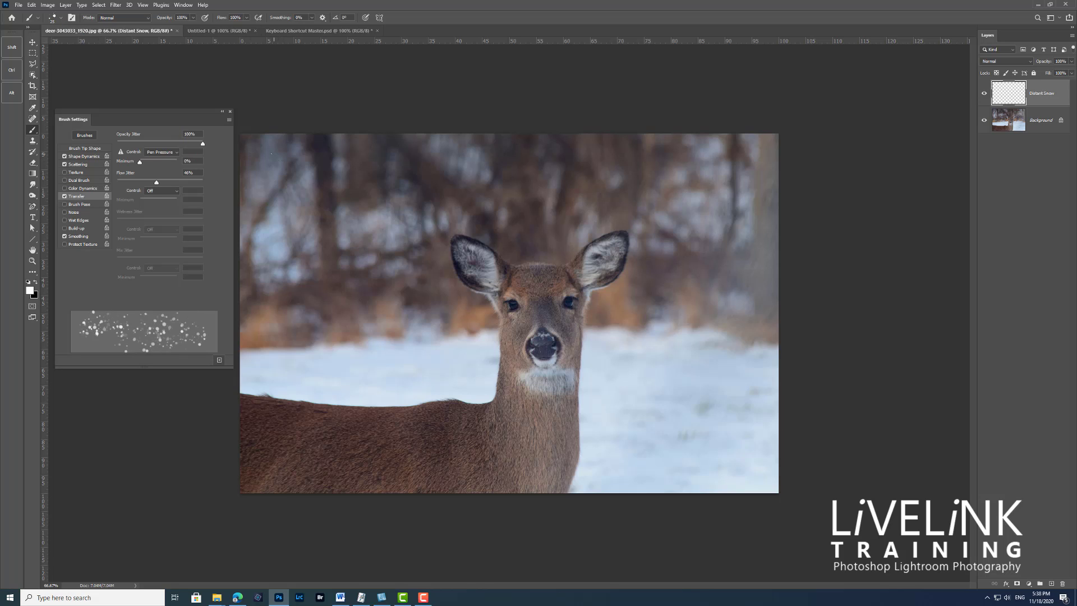
pyautogui.moveTo(281, 163)
pyautogui.mouseDown()
pyautogui.moveTo(362, 214)
pyautogui.moveTo(270, 269)
pyautogui.moveTo(275, 197)
pyautogui.moveTo(300, 261)
pyautogui.moveTo(362, 300)
pyautogui.mouseUp()
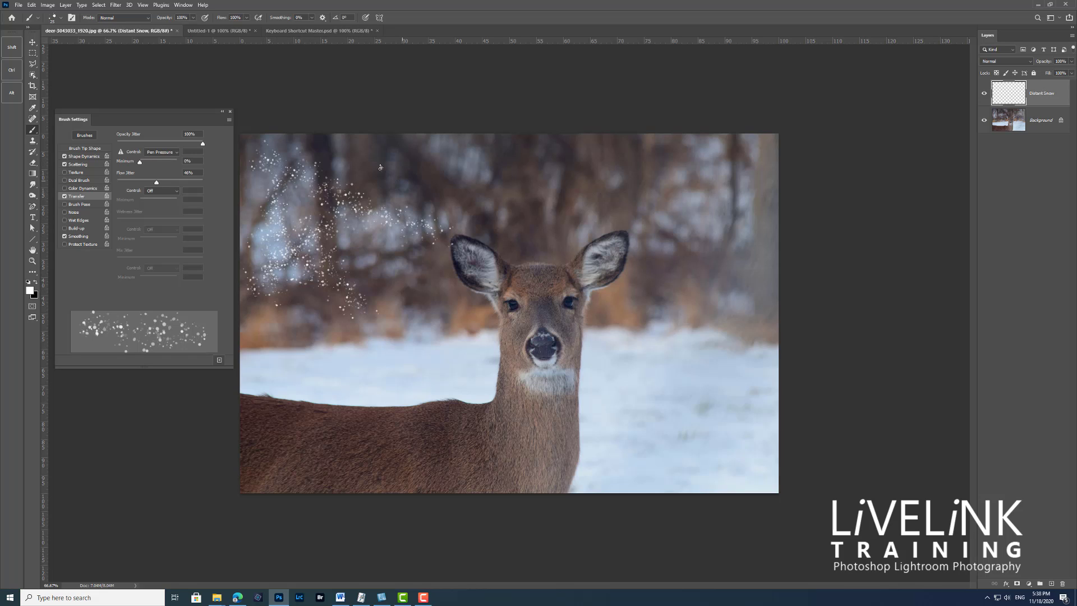
pyautogui.moveTo(480, 166)
pyautogui.mouseDown()
pyautogui.moveTo(691, 152)
pyautogui.moveTo(709, 189)
pyautogui.moveTo(783, 202)
pyautogui.moveTo(774, 177)
pyautogui.moveTo(682, 160)
pyautogui.moveTo(735, 159)
pyautogui.moveTo(679, 322)
pyautogui.moveTo(728, 242)
pyautogui.moveTo(760, 239)
pyautogui.moveTo(749, 281)
pyautogui.moveTo(755, 333)
pyautogui.mouseUp()
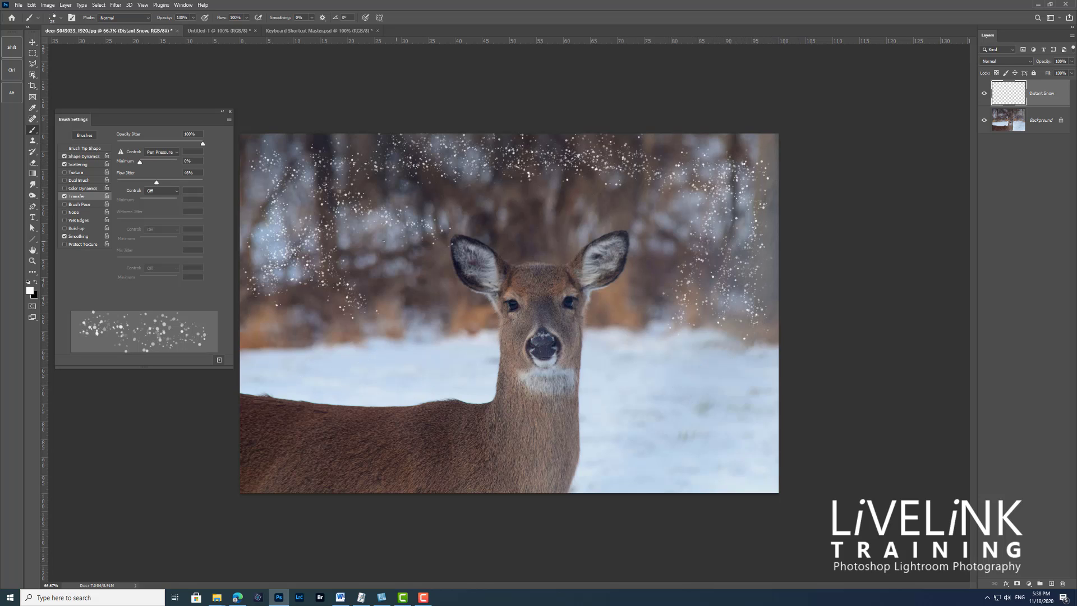
pyautogui.click(559, 219)
pyautogui.click(519, 242)
pyautogui.moveTo(439, 308)
pyautogui.mouseDown()
pyautogui.moveTo(431, 287)
pyautogui.moveTo(470, 325)
pyautogui.moveTo(357, 309)
pyautogui.moveTo(285, 315)
pyautogui.moveTo(326, 293)
pyautogui.moveTo(225, 336)
pyautogui.mouseUp()
pyautogui.moveTo(335, 291)
pyautogui.mouseDown()
pyautogui.moveTo(393, 280)
pyautogui.moveTo(468, 297)
pyautogui.mouseUp()
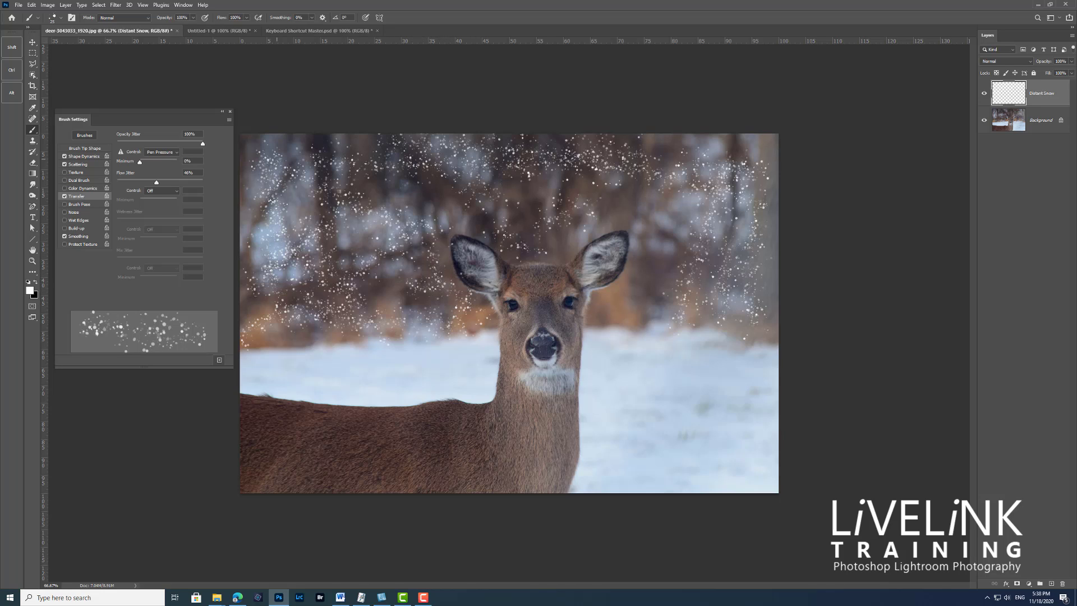
pyautogui.moveTo(254, 211)
pyautogui.mouseDown()
pyautogui.moveTo(315, 152)
pyautogui.moveTo(364, 147)
pyautogui.moveTo(403, 180)
pyautogui.moveTo(483, 196)
pyautogui.moveTo(634, 195)
pyautogui.moveTo(642, 286)
pyautogui.moveTo(608, 310)
pyautogui.mouseUp()
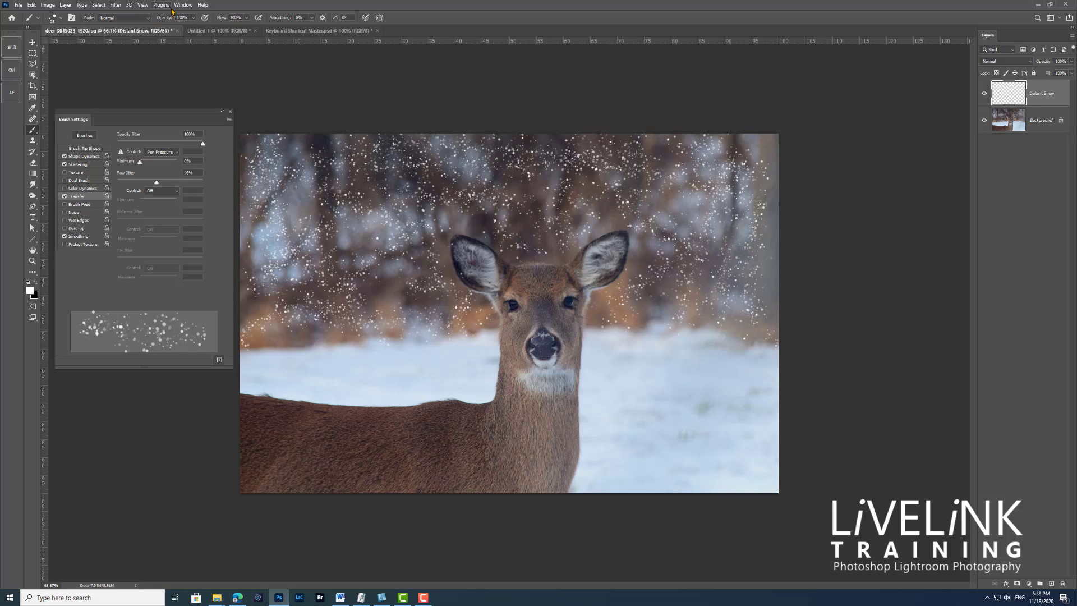
# - Apply a Gaussian Blur with a radius of 4.6 pixels to the Distant Snow layer
pyautogui.click(115, 5)
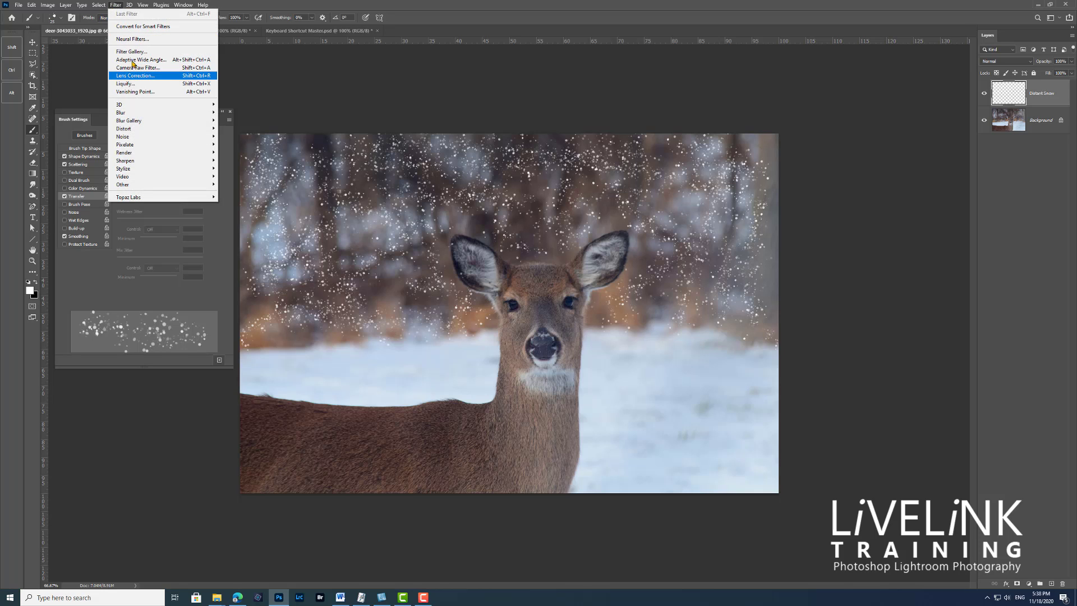
pyautogui.moveTo(191, 112)
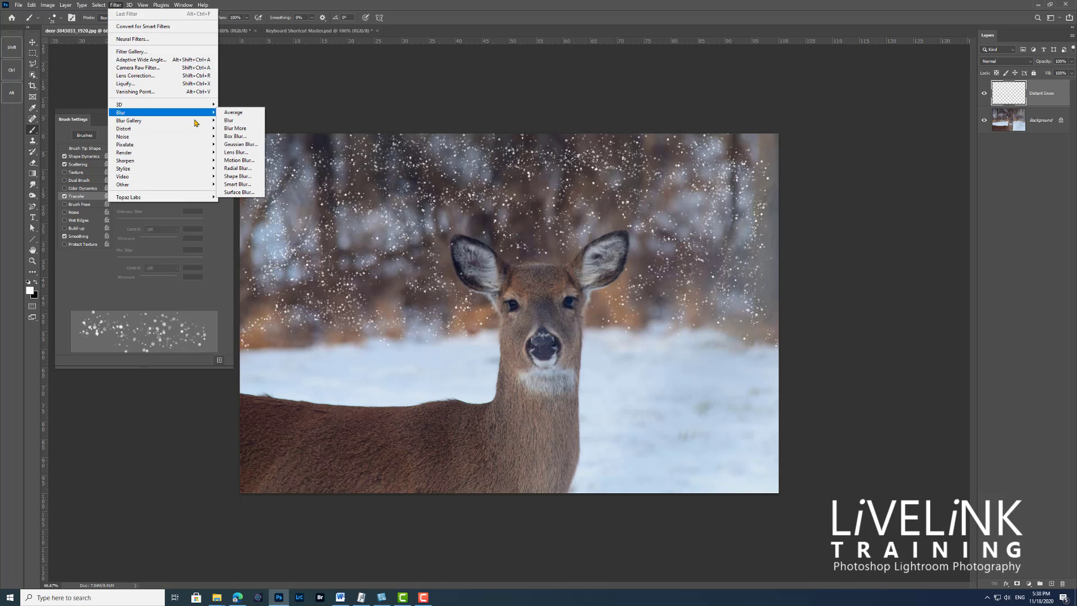
pyautogui.click(239, 145)
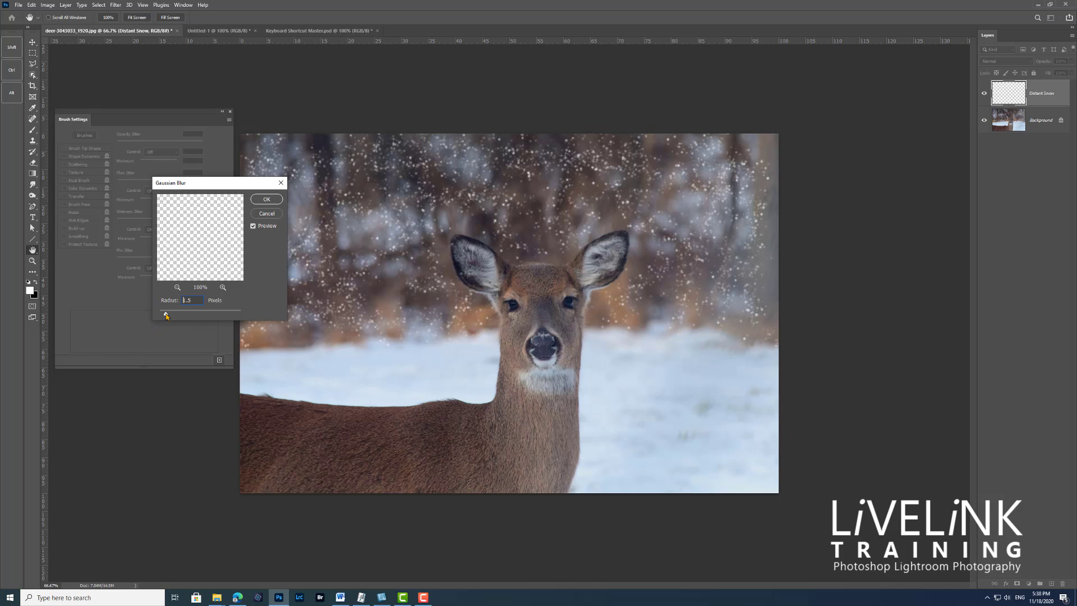
pyautogui.moveTo(168, 316); pyautogui.dragTo(180, 315)
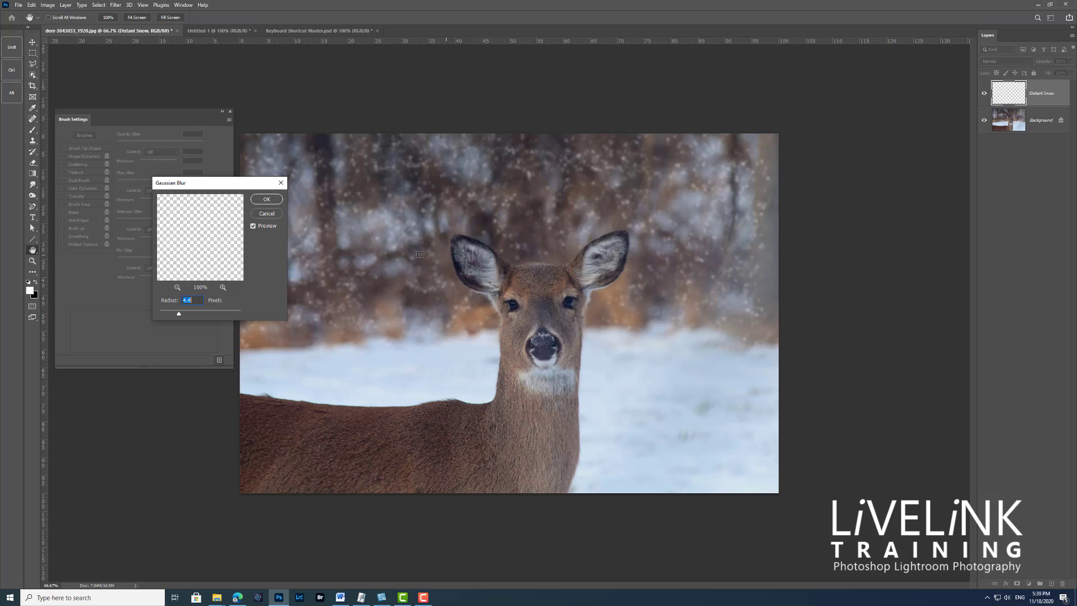
pyautogui.click(267, 200)
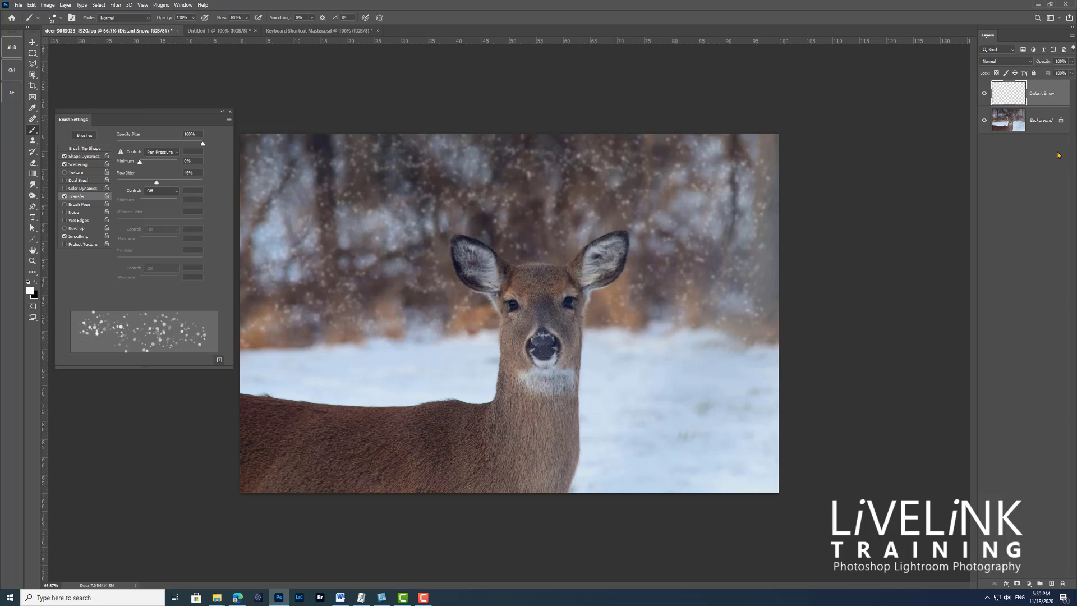
# - Add a new layer above Distant Snow and name it "Middle Snow"
pyautogui.click(1052, 584)
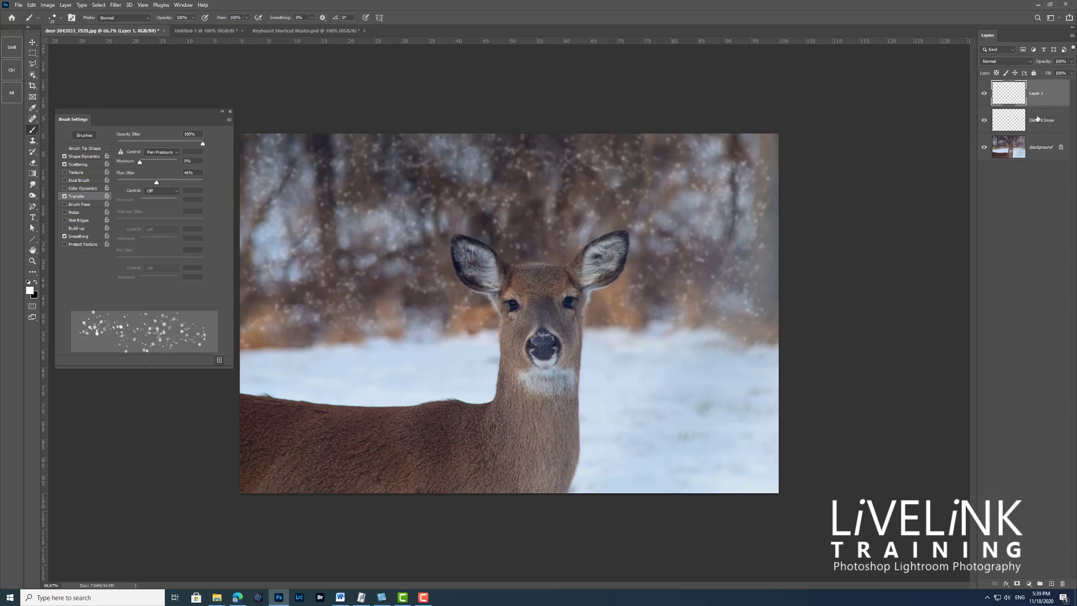
pyautogui.doubleClick(1039, 93)
pyautogui.write('Middle Snow')
pyautogui.press('Return')
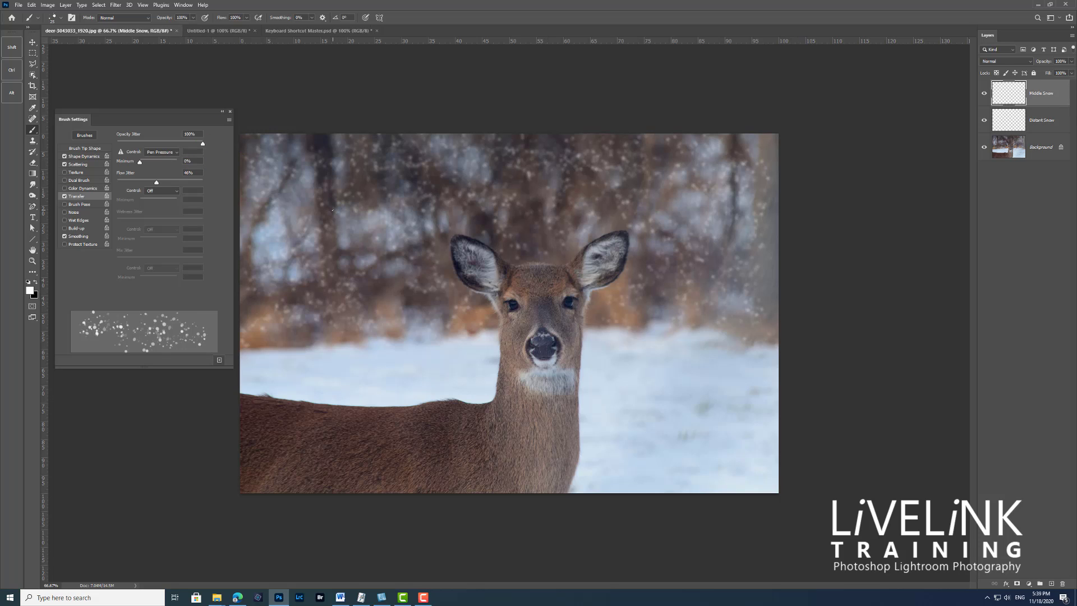
# - Enlarge the snow brush and paint medium-sized flakes across the trees and the snowy ground on the Middle Snow layer
pyautogui.press(']')
pyautogui.press(']')
pyautogui.press(']')
pyautogui.press(']')
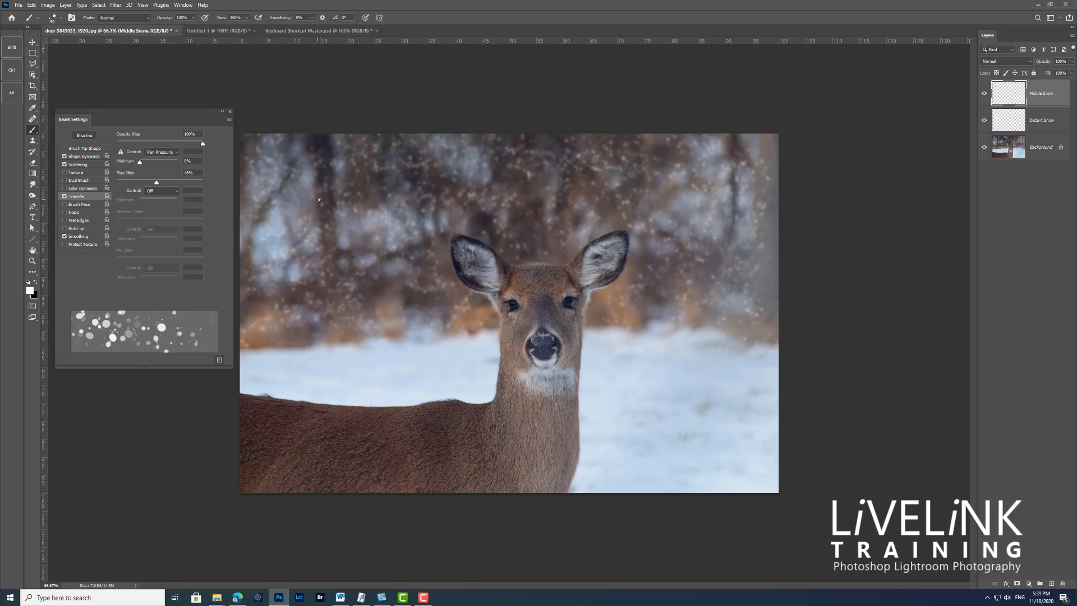
pyautogui.moveTo(324, 246); pyautogui.dragTo(305, 225)
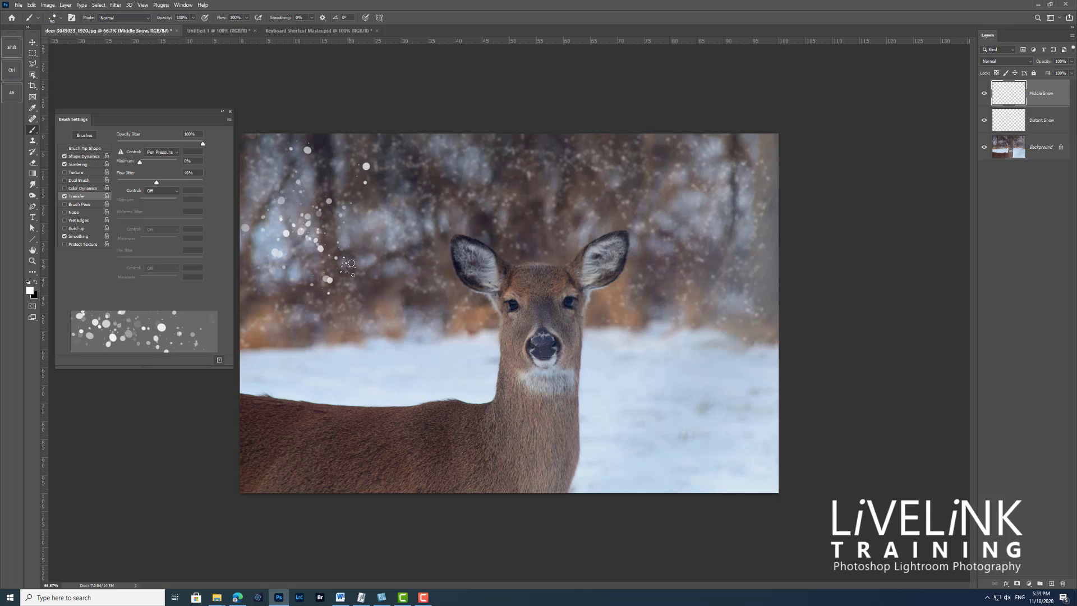
pyautogui.moveTo(355, 196); pyautogui.dragTo(446, 195)
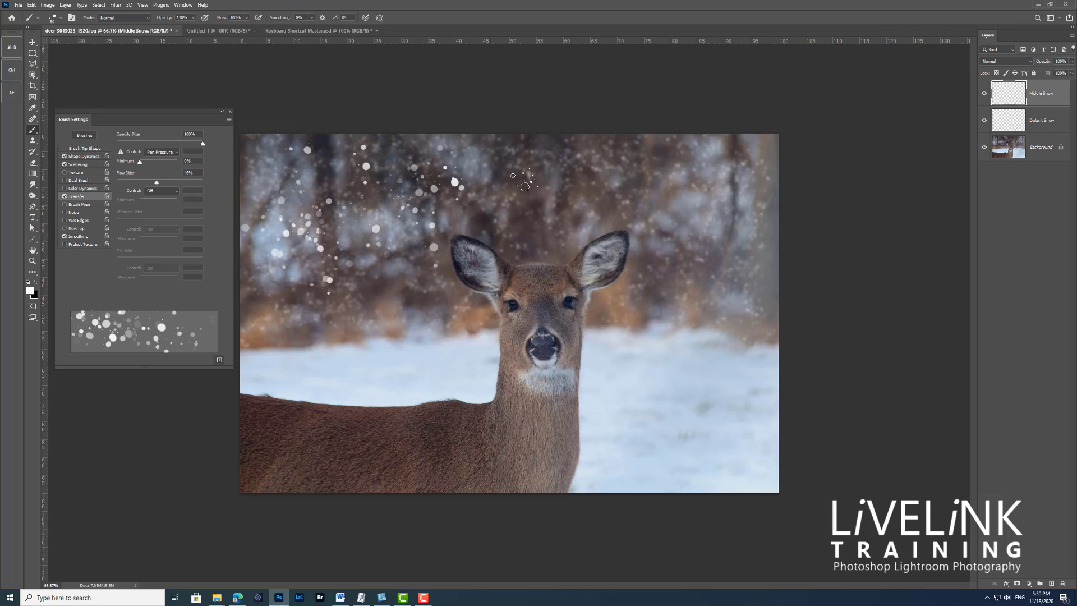
pyautogui.click(508, 191)
pyautogui.moveTo(457, 143); pyautogui.dragTo(525, 144)
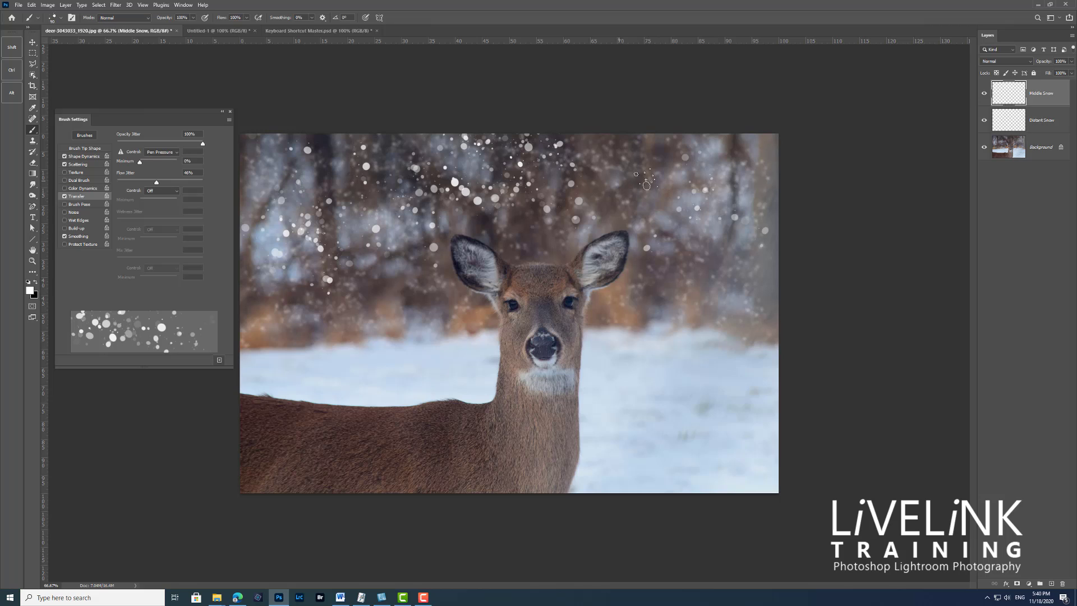
pyautogui.moveTo(653, 185)
pyautogui.mouseDown()
pyautogui.moveTo(724, 245)
pyautogui.moveTo(712, 273)
pyautogui.moveTo(745, 265)
pyautogui.moveTo(657, 270)
pyautogui.mouseUp()
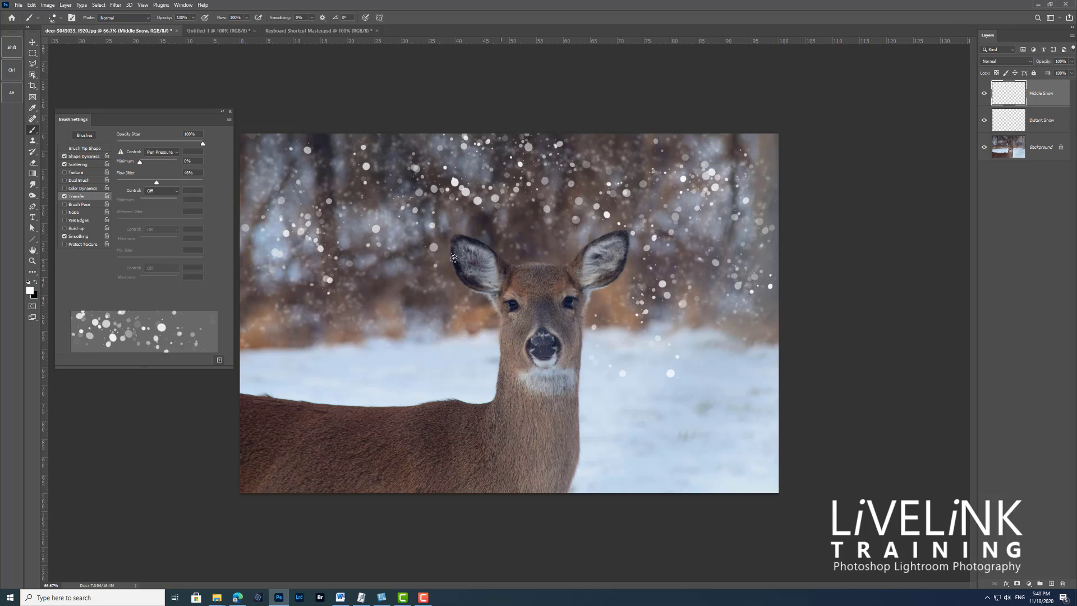
pyautogui.moveTo(393, 319)
pyautogui.mouseDown()
pyautogui.moveTo(318, 317)
pyautogui.moveTo(302, 369)
pyautogui.moveTo(342, 350)
pyautogui.moveTo(378, 377)
pyautogui.mouseUp()
pyautogui.moveTo(615, 340)
pyautogui.mouseDown()
pyautogui.moveTo(726, 423)
pyautogui.moveTo(656, 439)
pyautogui.moveTo(726, 414)
pyautogui.moveTo(732, 457)
pyautogui.mouseUp()
pyautogui.moveTo(462, 403)
pyautogui.mouseDown()
pyautogui.moveTo(459, 353)
pyautogui.moveTo(375, 364)
pyautogui.moveTo(392, 366)
pyautogui.moveTo(331, 349)
pyautogui.moveTo(268, 360)
pyautogui.moveTo(441, 303)
pyautogui.moveTo(447, 355)
pyautogui.mouseUp()
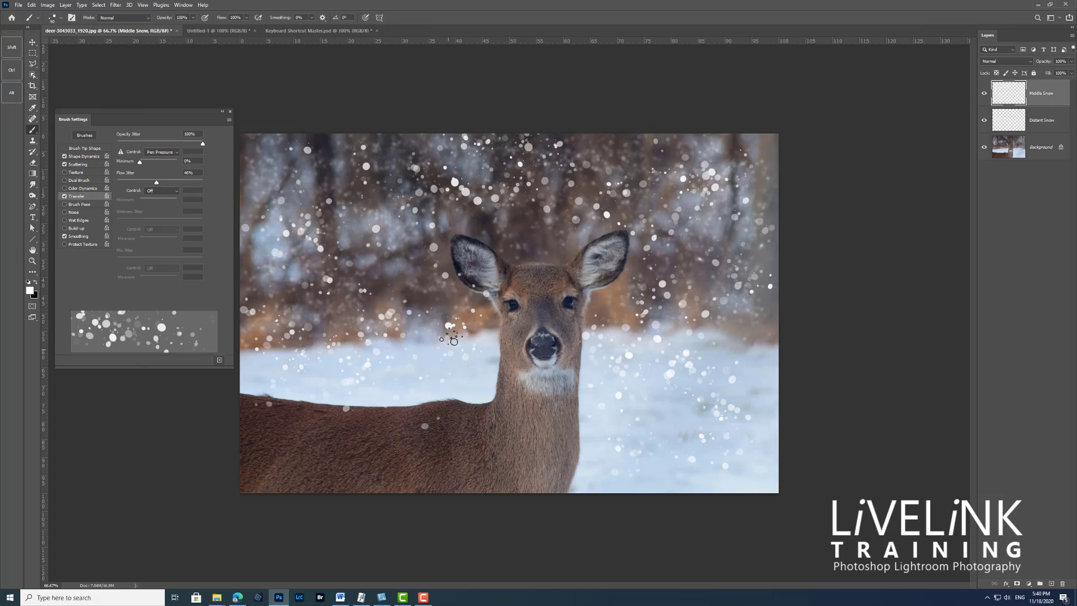
# - Try a dense stroke of snow over the deer's back and undo it
pyautogui.moveTo(405, 291)
pyautogui.mouseDown()
pyautogui.moveTo(460, 340)
pyautogui.moveTo(285, 471)
pyautogui.moveTo(326, 443)
pyautogui.moveTo(311, 426)
pyautogui.moveTo(327, 449)
pyautogui.moveTo(330, 421)
pyautogui.moveTo(329, 466)
pyautogui.mouseUp()
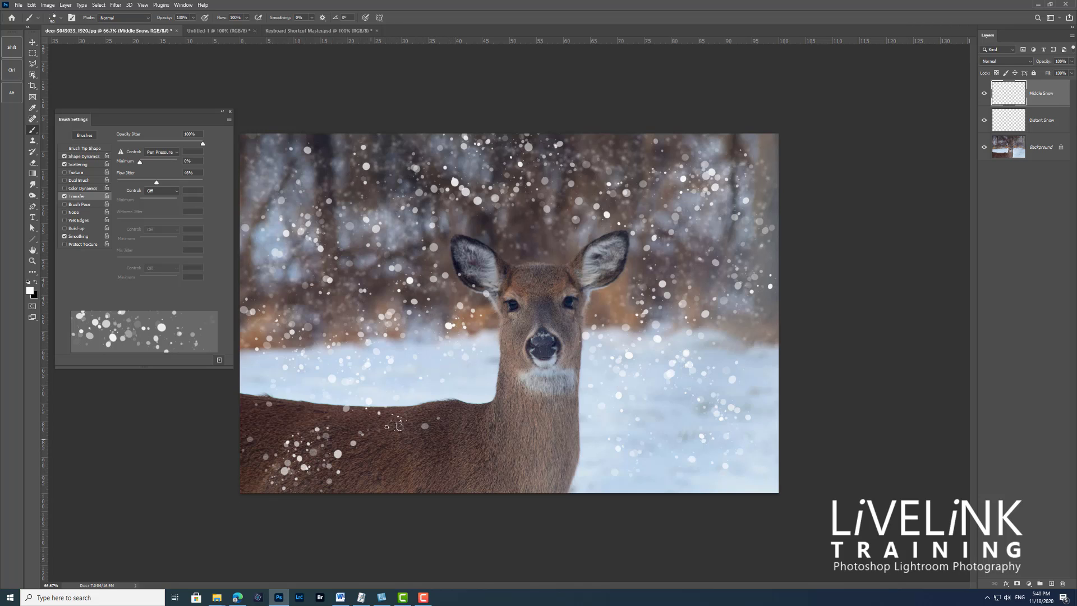
pyautogui.click(32, 5)
pyautogui.click(40, 15)
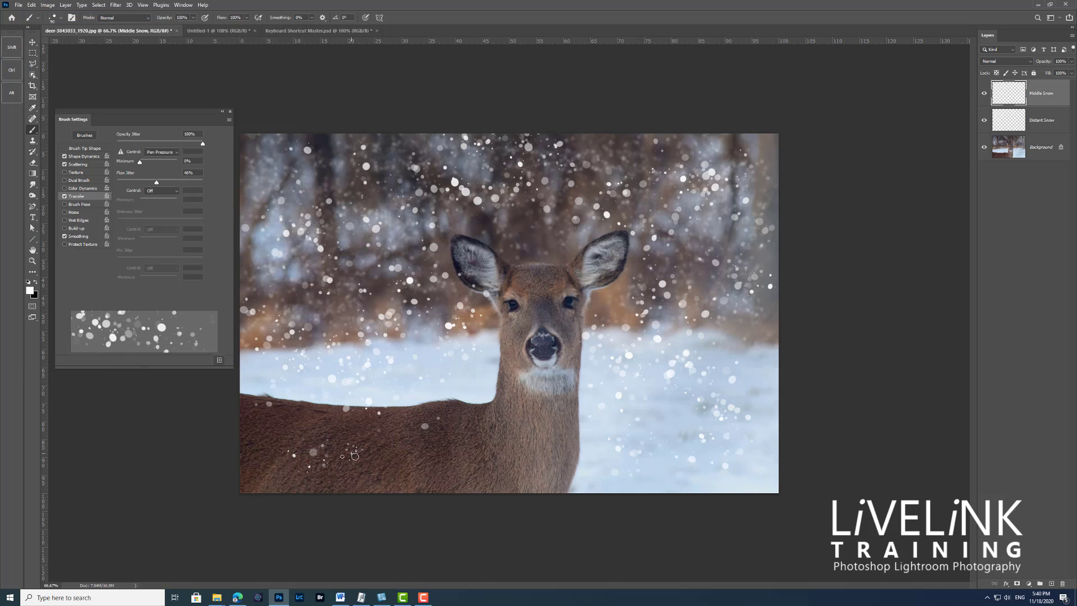
# - Dab a few sparse snowflakes over the deer's body on the Middle Snow layer
pyautogui.click(282, 476)
pyautogui.click(392, 465)
pyautogui.click(443, 450)
# - Apply a Motion Blur to the Middle Snow layer with an angle of 60° and a distance of 40 pixels
pyautogui.click(121, 8)
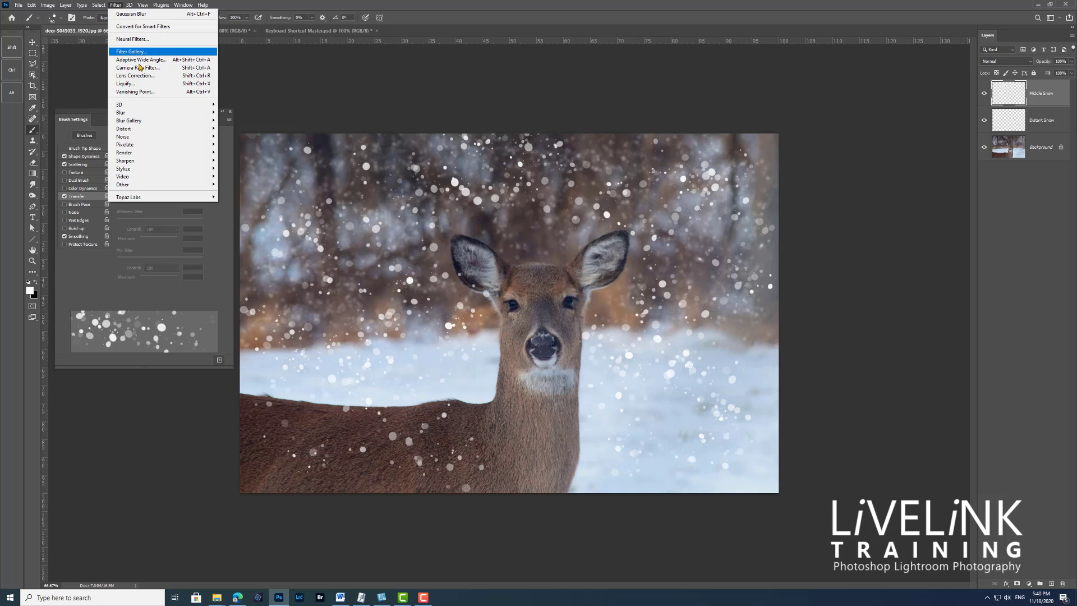
pyautogui.moveTo(137, 114)
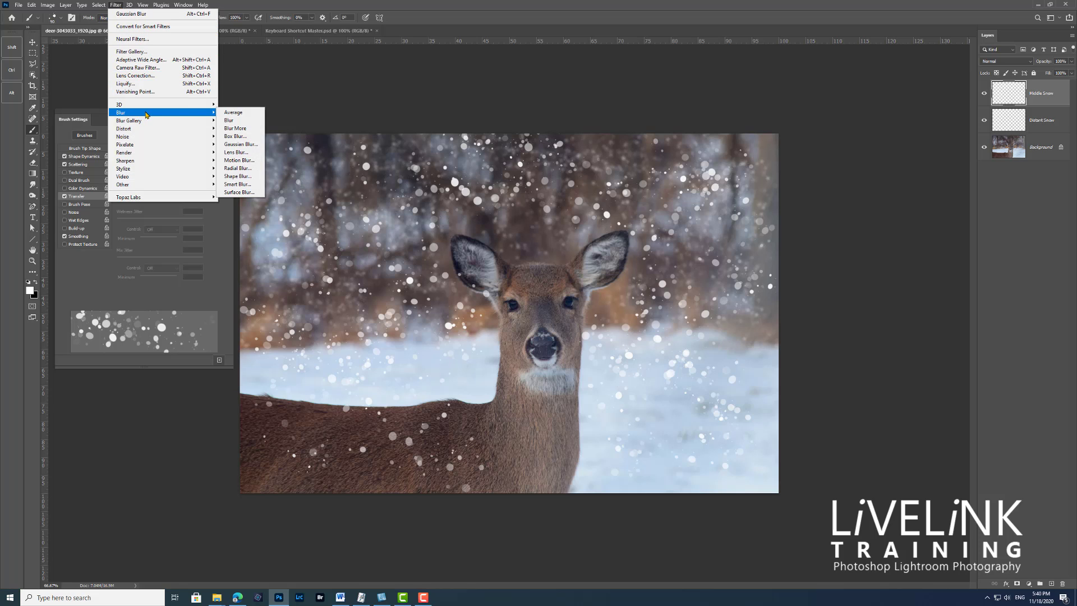
pyautogui.click(235, 162)
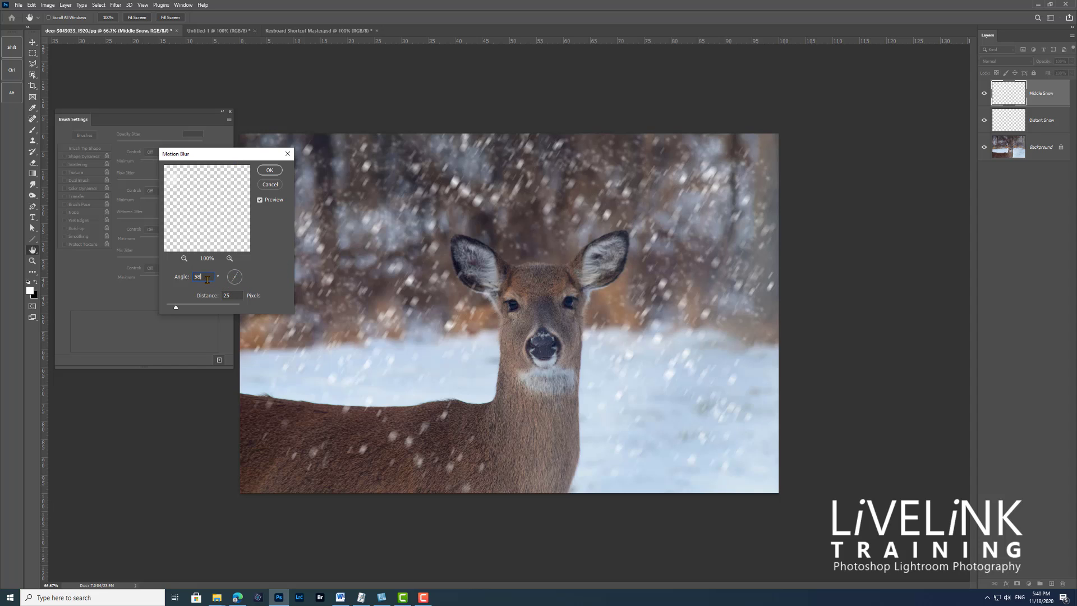
pyautogui.press('Up')
pyautogui.press('Up')
pyautogui.moveTo(177, 308)
pyautogui.mouseDown()
pyautogui.moveTo(202, 309)
pyautogui.moveTo(170, 311)
pyautogui.moveTo(183, 312)
pyautogui.mouseUp()
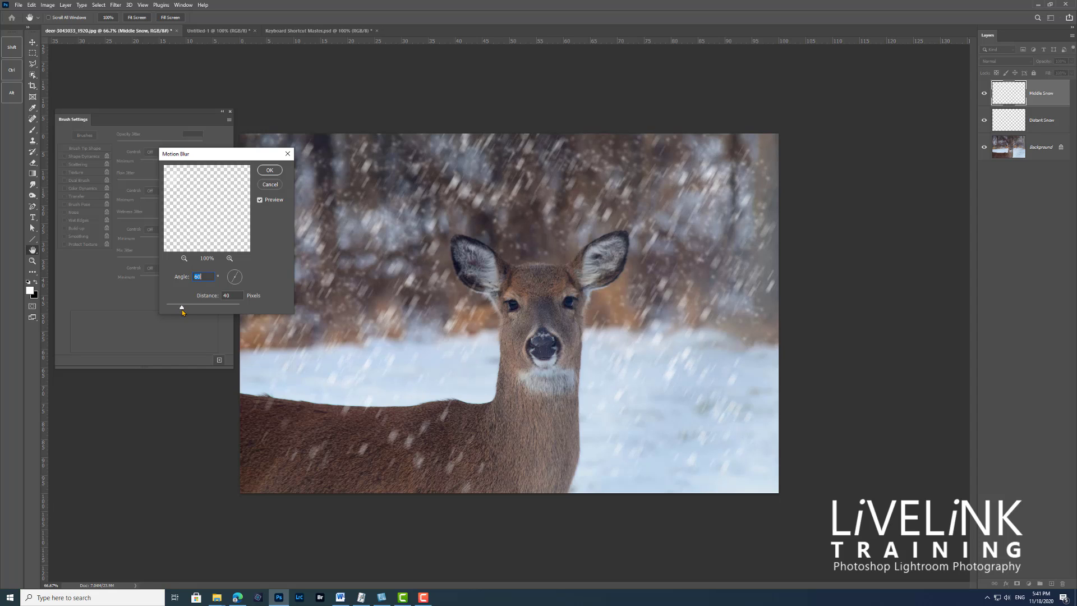
pyautogui.press('Tab')
pyautogui.click(274, 172)
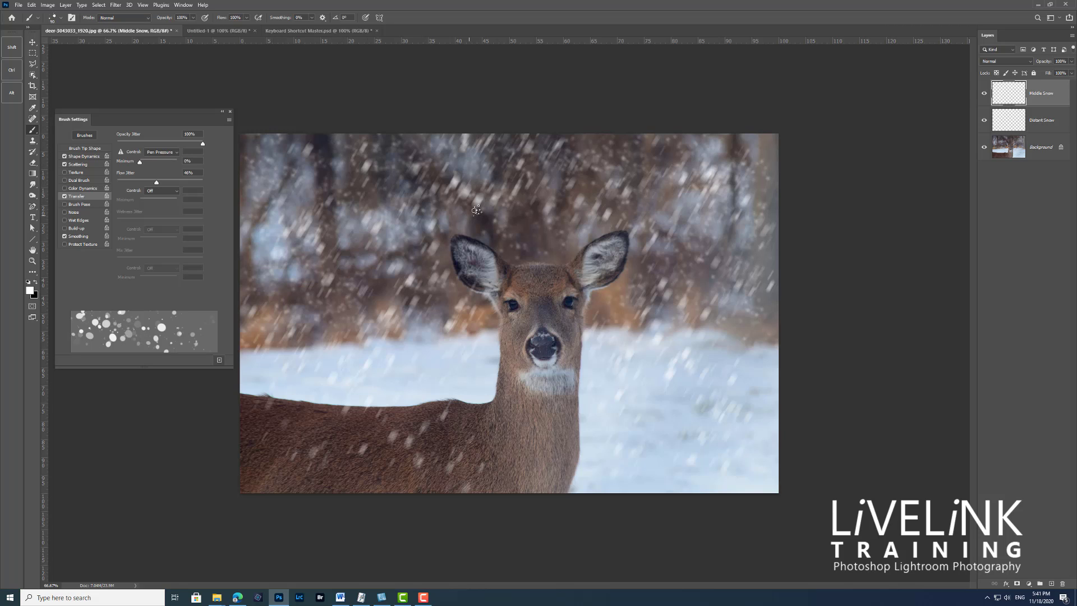
# - Soften the flakes on the Middle Snow layer with a Gaussian Blur
pyautogui.click(115, 5)
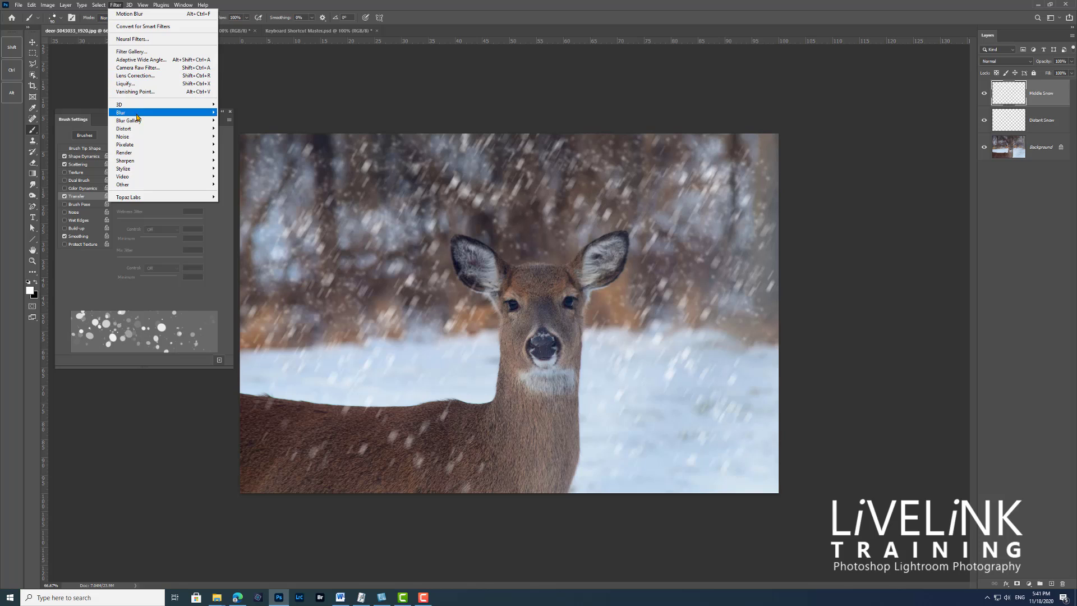
pyautogui.moveTo(138, 116)
pyautogui.click(240, 144)
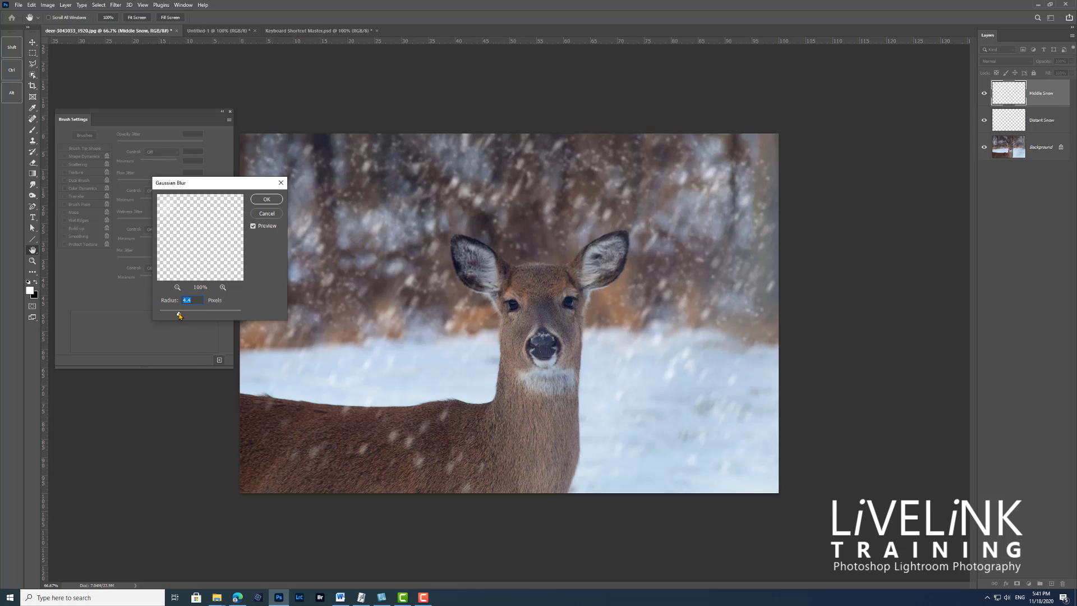
pyautogui.click(179, 316)
pyautogui.moveTo(168, 315); pyautogui.dragTo(187, 317)
pyautogui.click(281, 182)
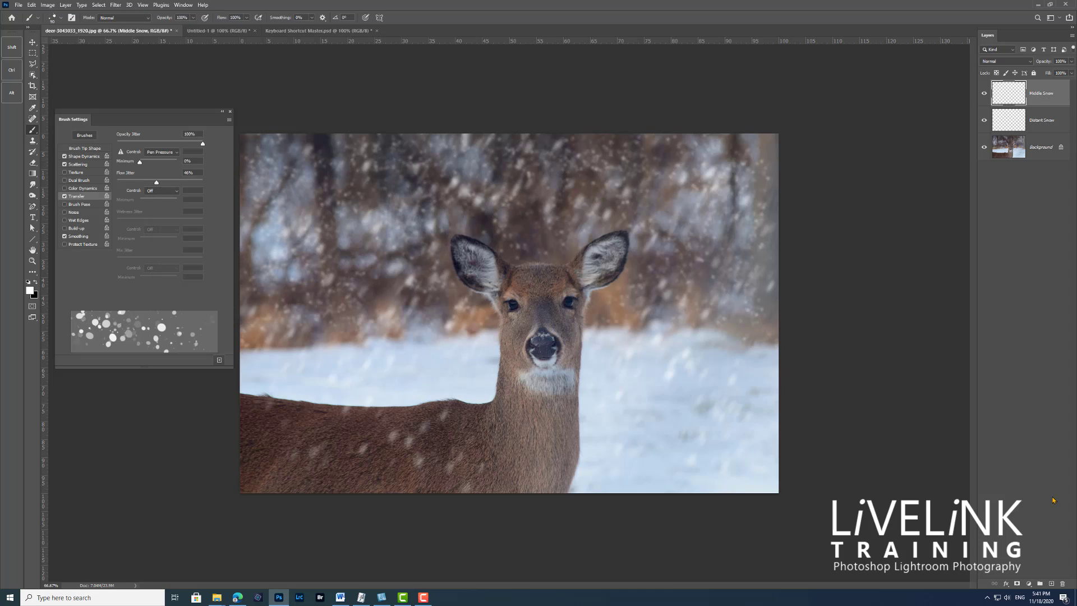
# - Add a new layer above Middle Snow and name it Close Snow
pyautogui.click(1051, 584)
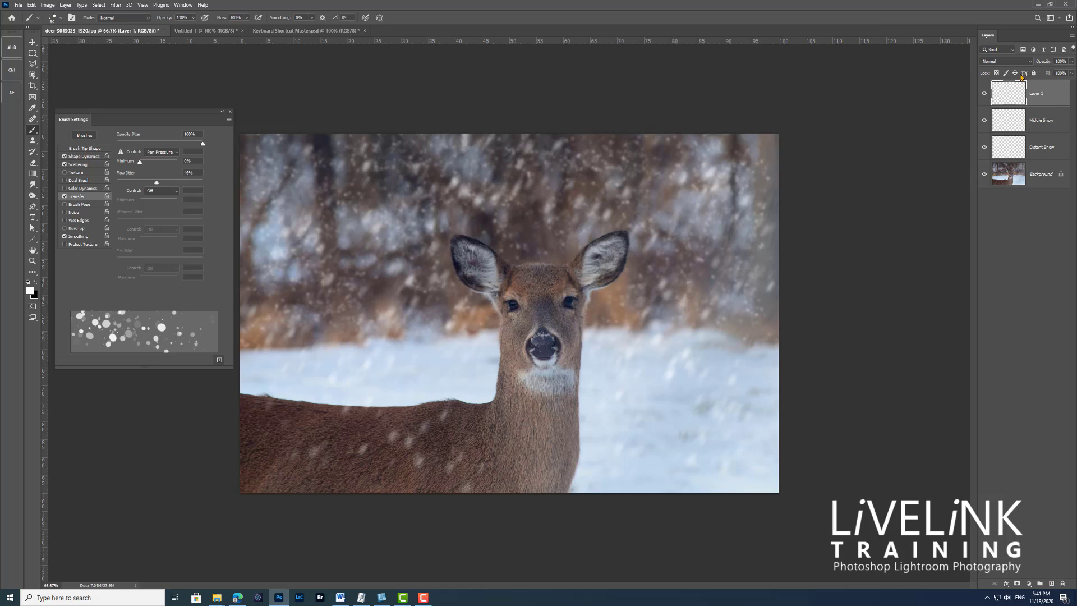
pyautogui.doubleClick(1036, 93)
pyautogui.write('C')
pyautogui.click(1055, 105)
# - Greatly enlarge the snow brush and dab a few very large flakes over the trees and the deer on the Close Snow layer
pyautogui.press(']')
pyautogui.press(']')
pyautogui.press(']')
pyautogui.press(']')
pyautogui.press(']')
pyautogui.press(']')
pyautogui.press(']')
pyautogui.press(']')
pyautogui.press(']')
pyautogui.press(']')
pyautogui.press(']')
pyautogui.press(']')
pyautogui.press(']')
pyautogui.press(']')
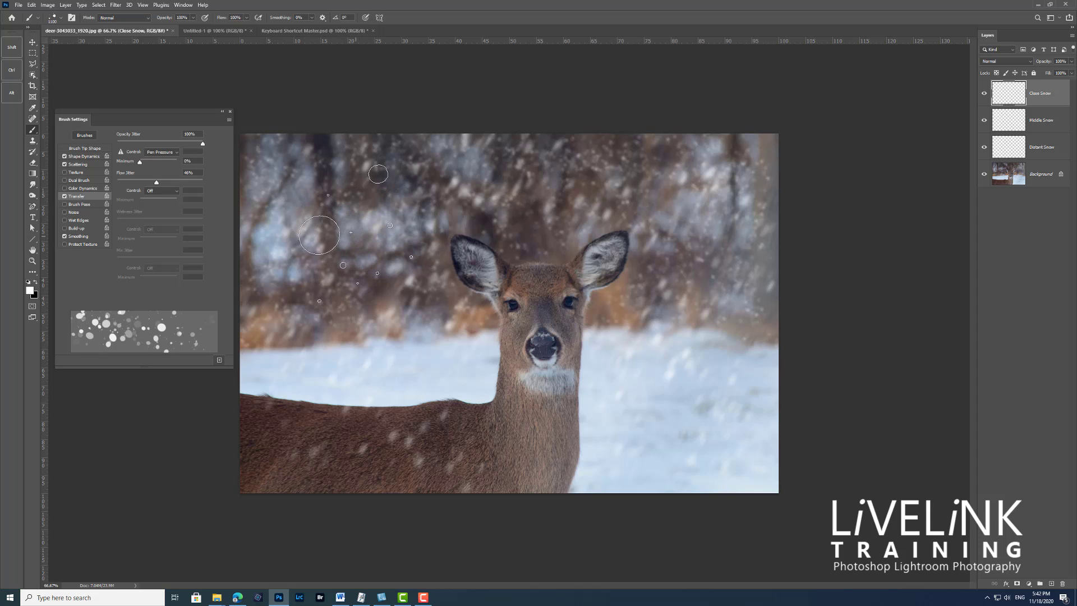
pyautogui.click(329, 221)
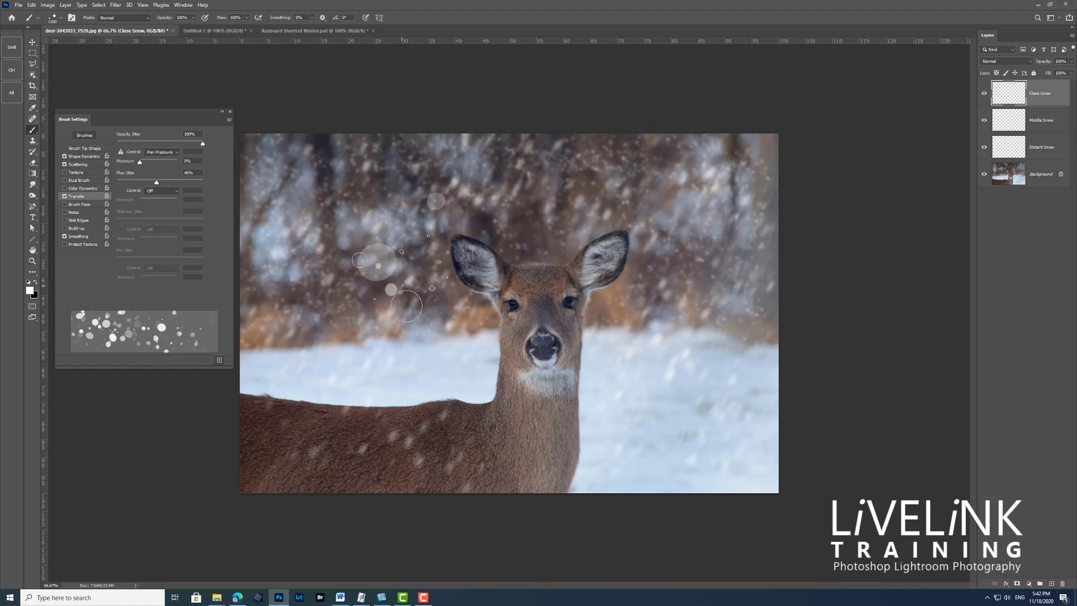
pyautogui.click(381, 393)
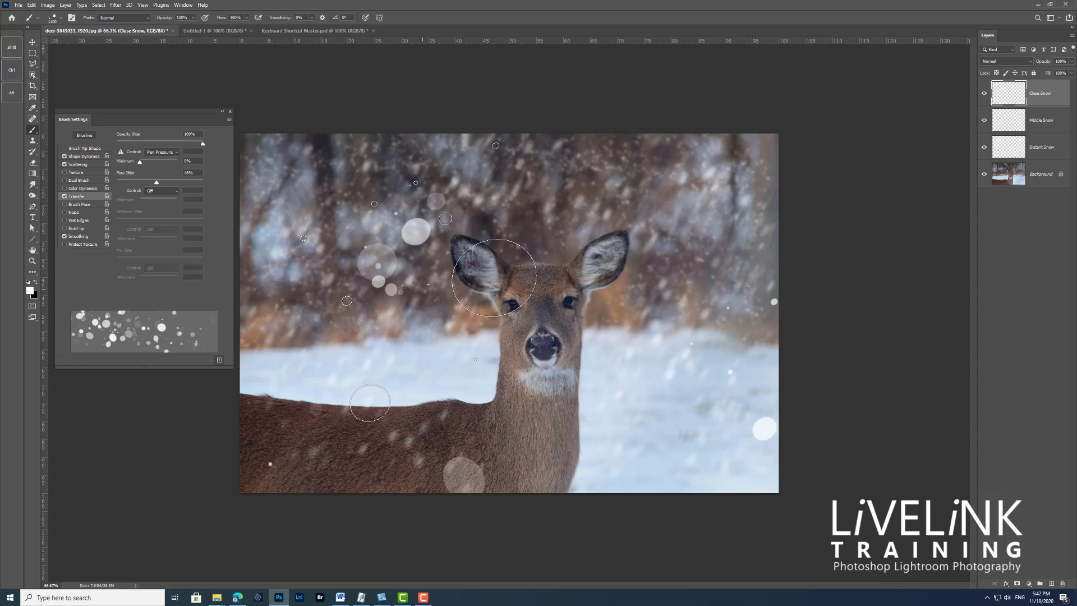
pyautogui.click(533, 306)
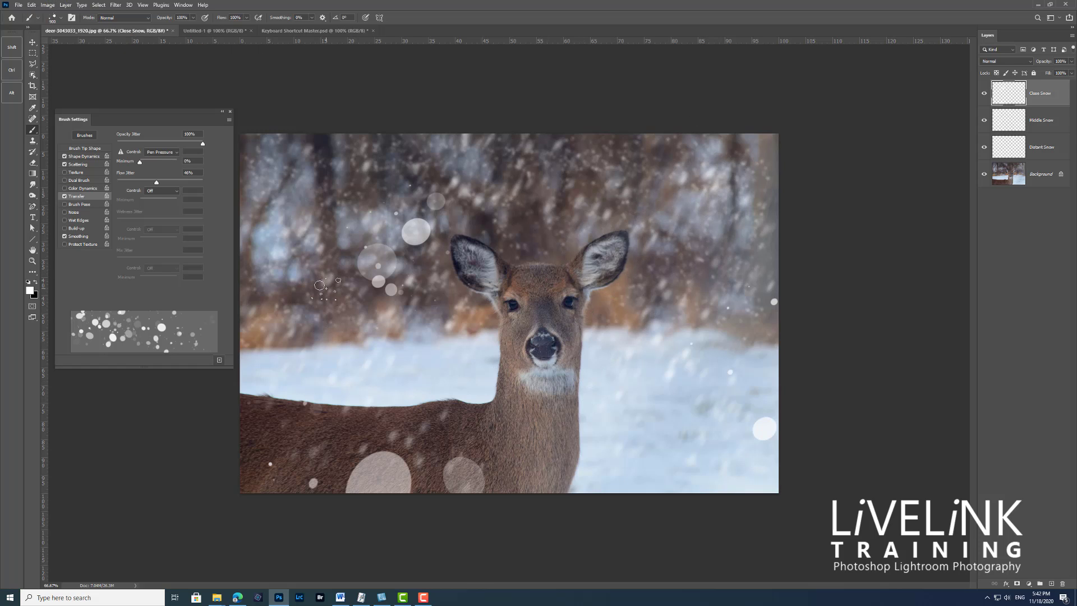
# - Scatter more large flakes with a smaller snow brush across the trees, deer and snowy ground on the Close Snow layer
pyautogui.moveTo(317, 221)
pyautogui.mouseDown()
pyautogui.moveTo(340, 236)
pyautogui.moveTo(360, 365)
pyautogui.mouseUp()
pyautogui.click(522, 182)
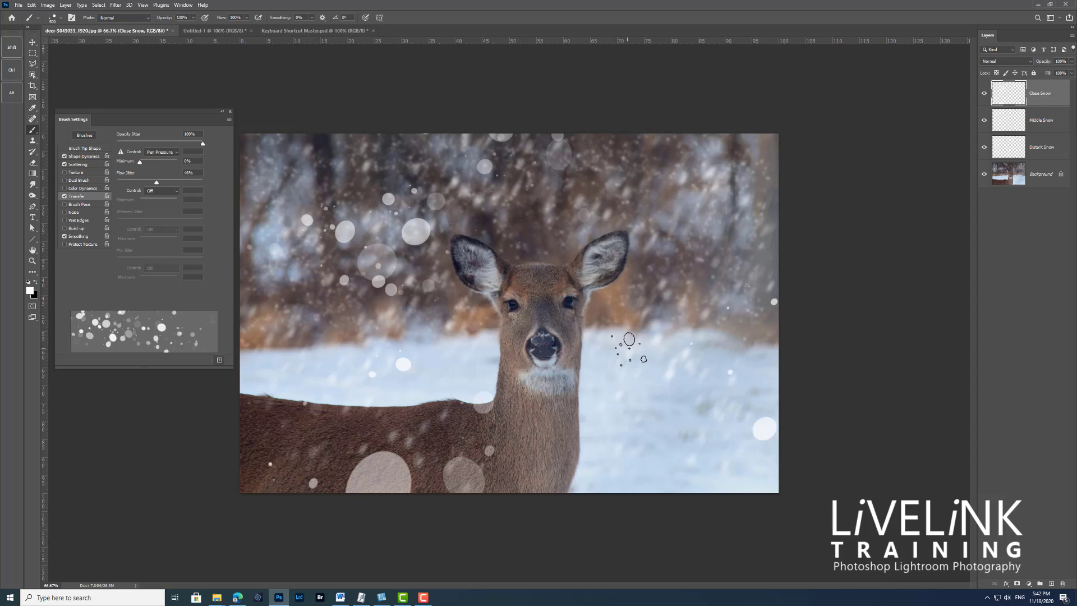
pyautogui.moveTo(650, 373); pyautogui.dragTo(667, 420)
pyautogui.click(298, 381)
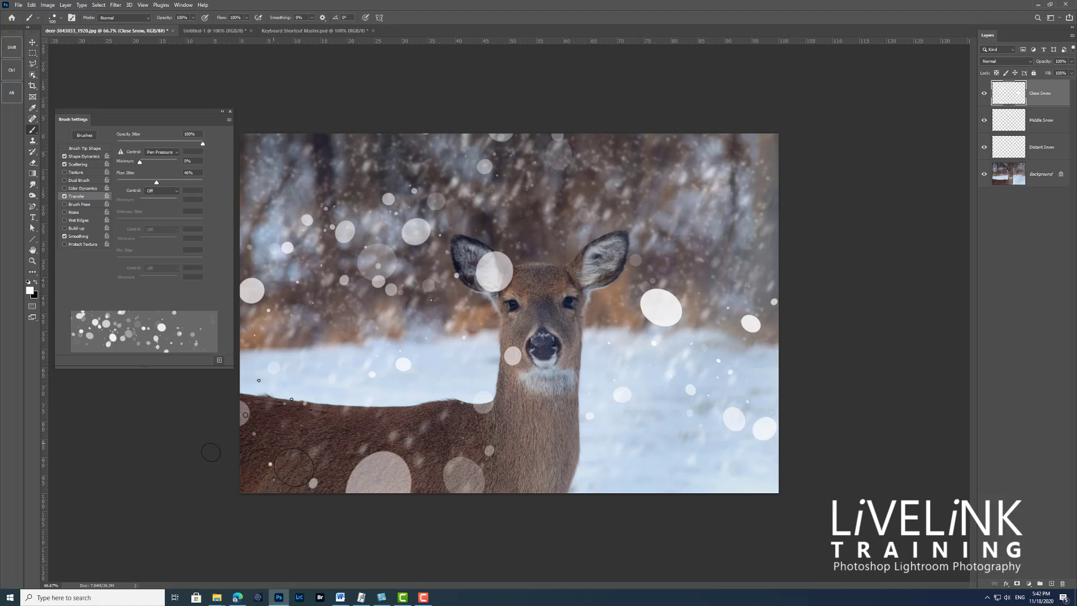
pyautogui.click(707, 460)
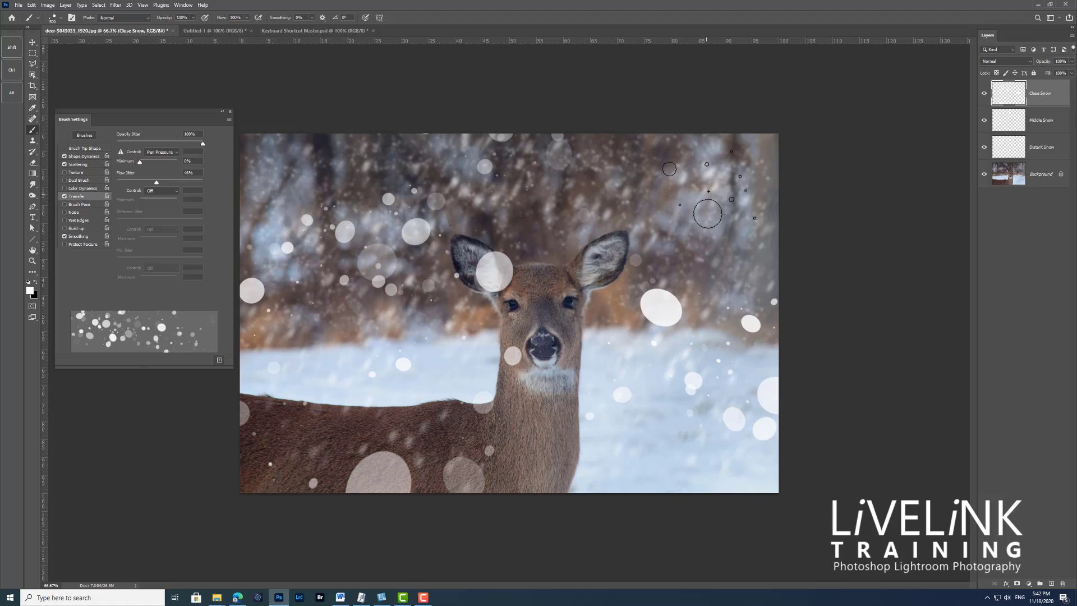
pyautogui.click(673, 280)
pyautogui.click(748, 217)
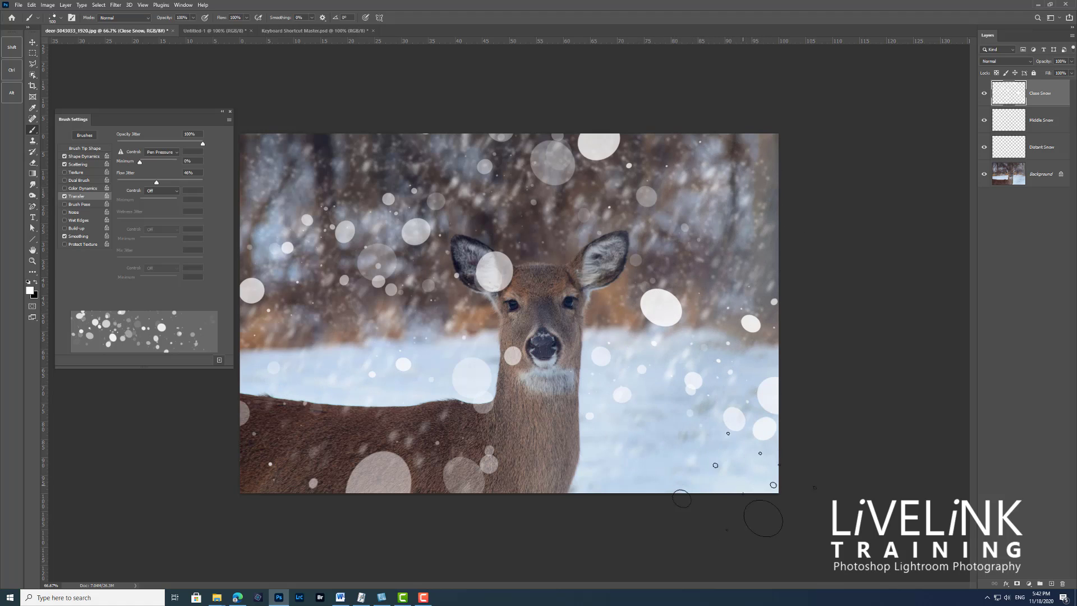
pyautogui.click(681, 494)
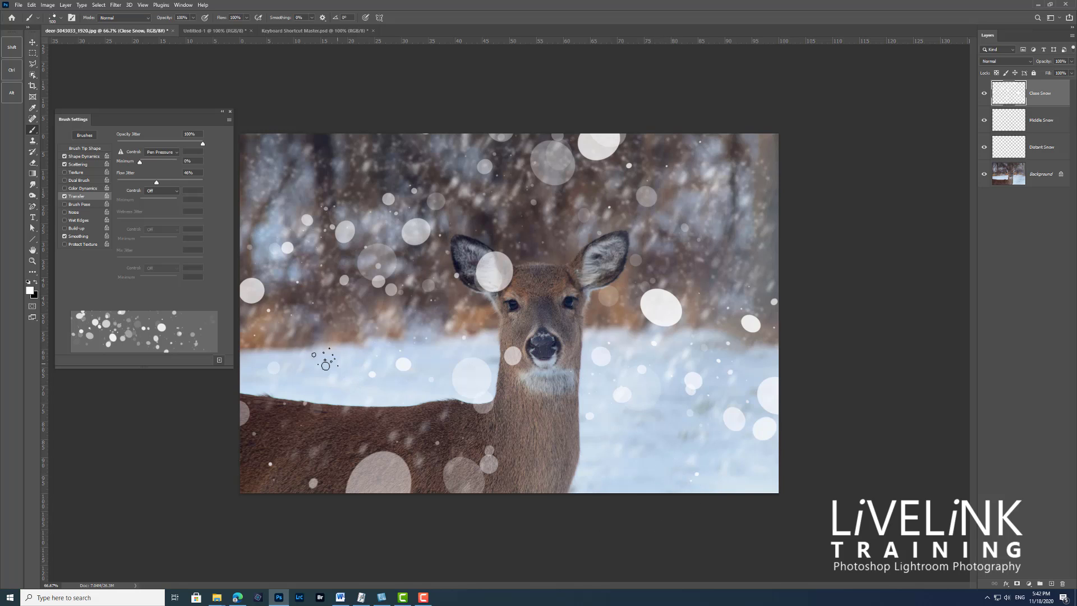
pyautogui.click(432, 258)
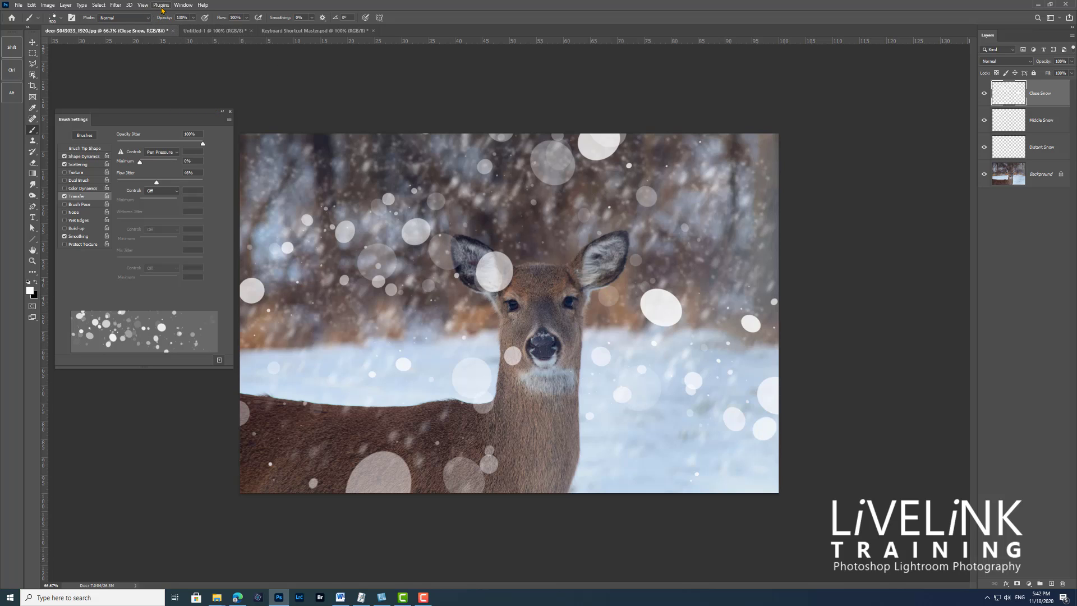
# - Apply a Motion Blur at an angle of 60° to the Close Snow layer
pyautogui.click(116, 5)
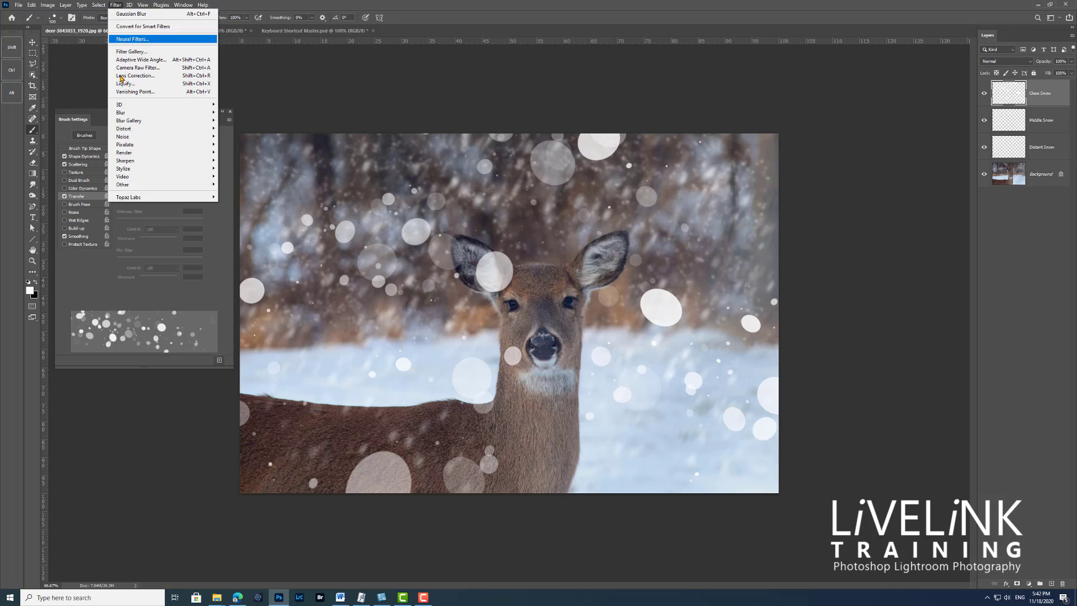
pyautogui.moveTo(142, 114)
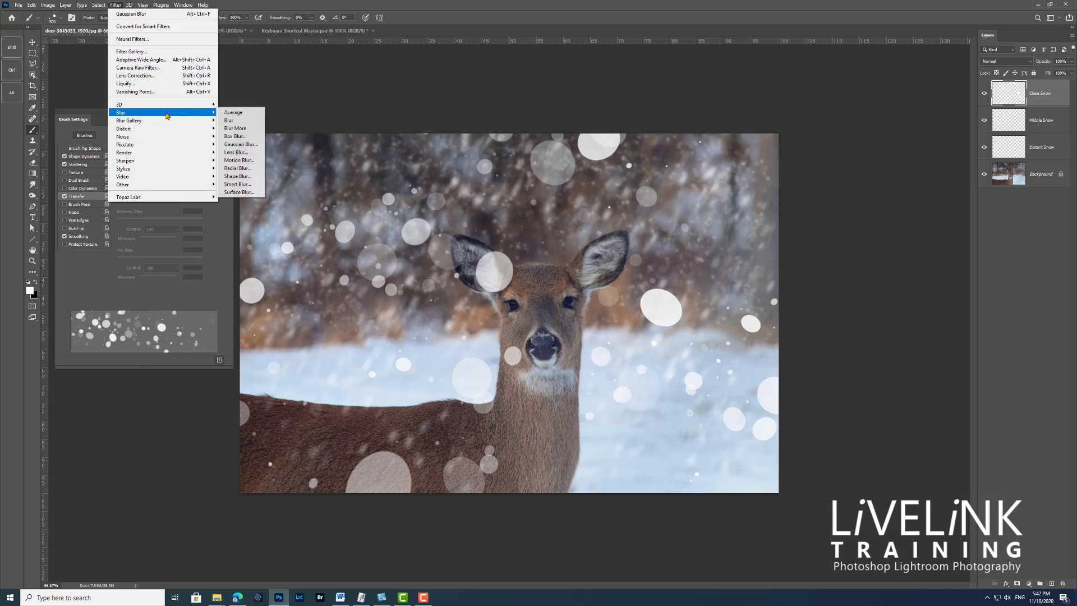
pyautogui.click(239, 161)
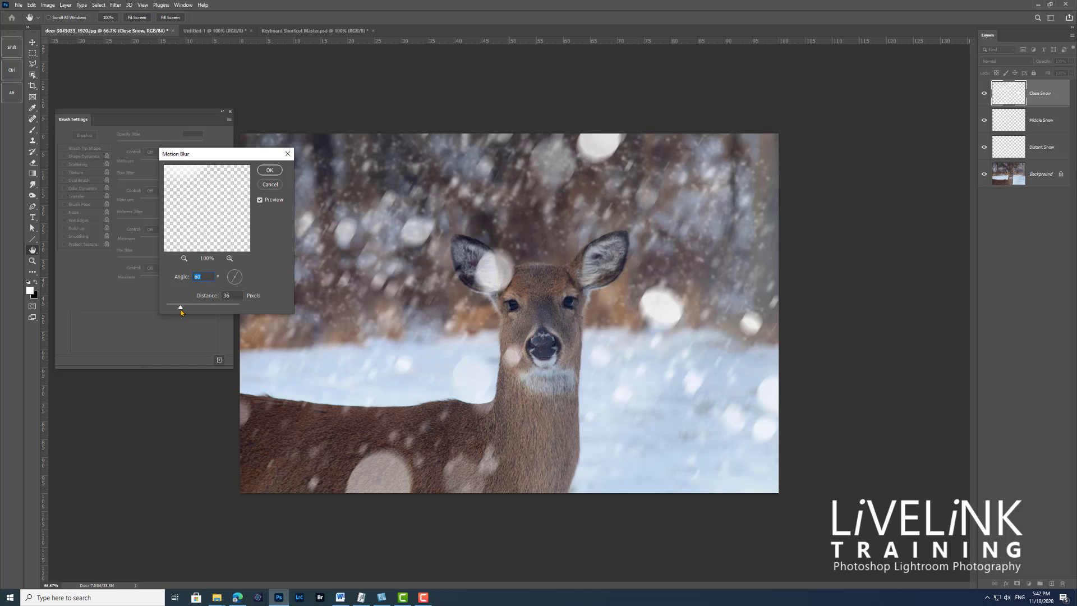
pyautogui.press('Tab')
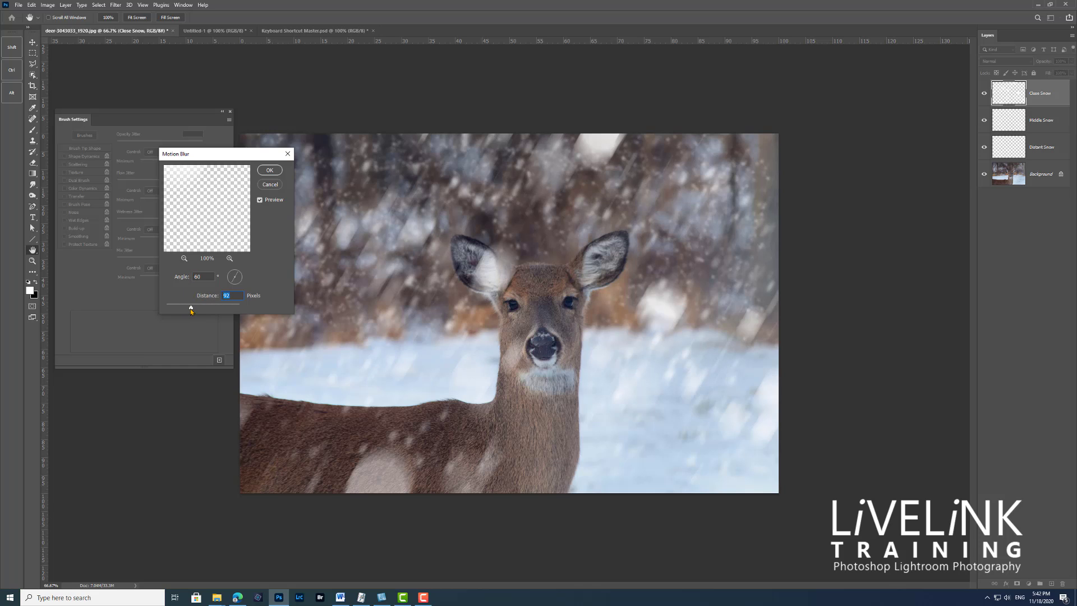
pyautogui.write('35')
pyautogui.click(272, 171)
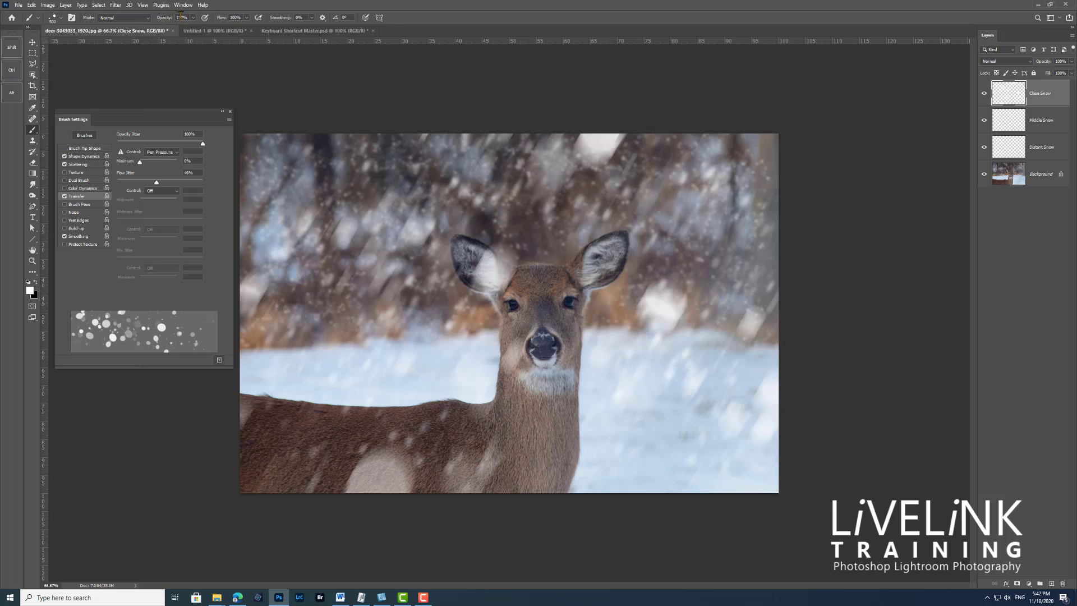
# - Soften the flakes on the Close Snow layer with a Gaussian Blur
pyautogui.click(116, 5)
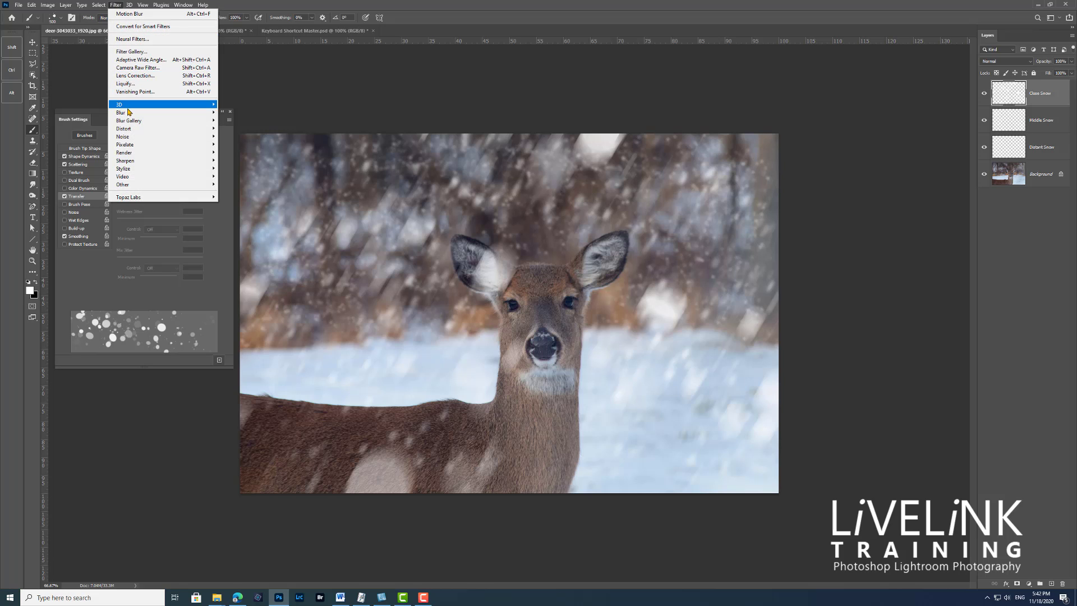
pyautogui.moveTo(202, 113)
pyautogui.click(231, 145)
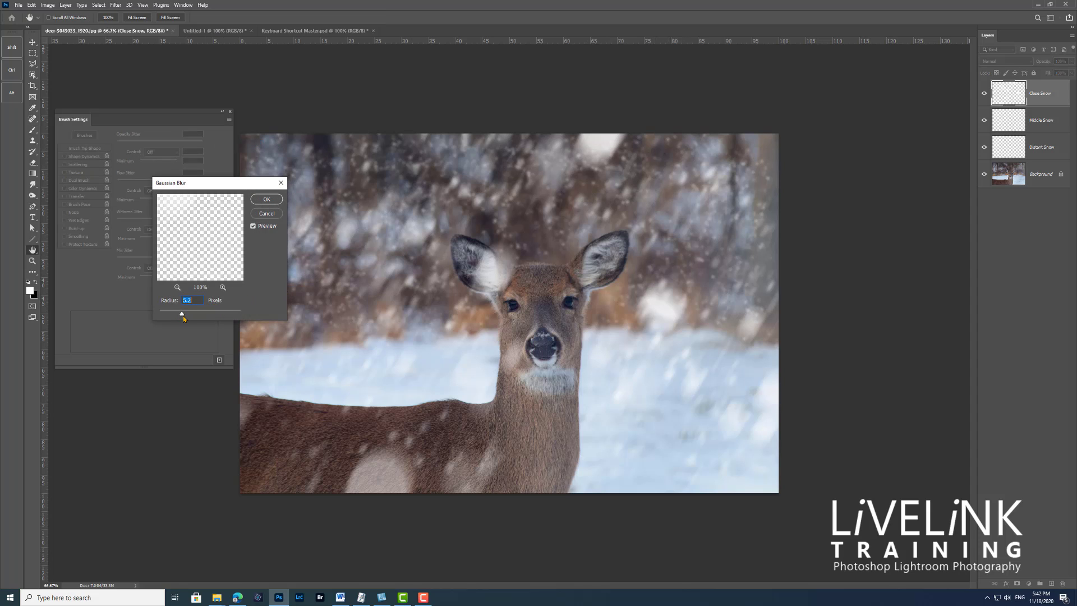
pyautogui.moveTo(182, 315); pyautogui.dragTo(187, 318)
pyautogui.click(267, 200)
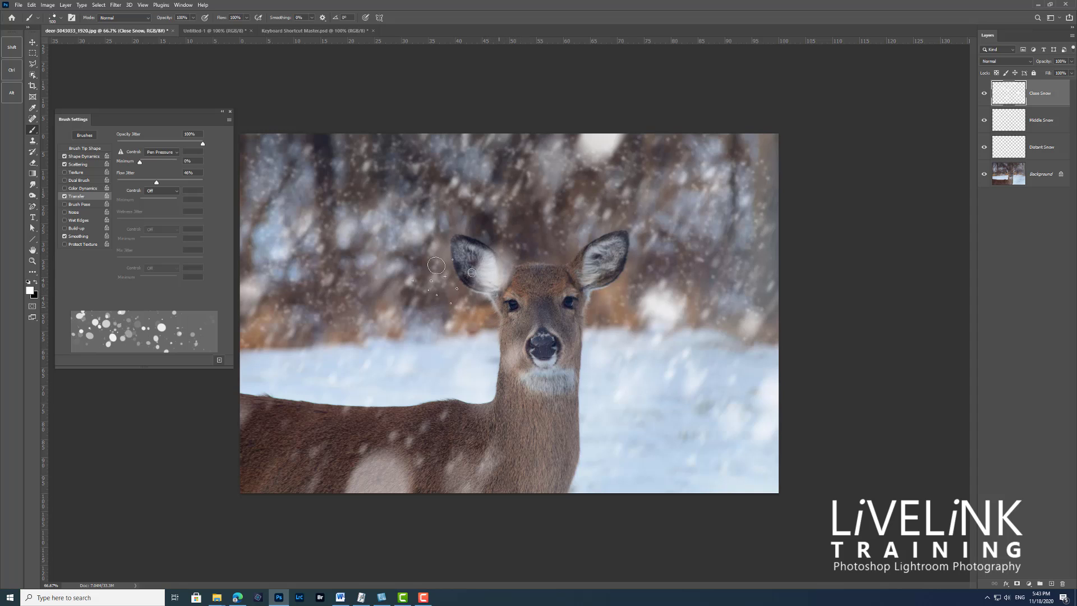
# - Erase the large flake between the deer's ear and forehead from the Close Snow layer with a soft Eraser
pyautogui.click(32, 162)
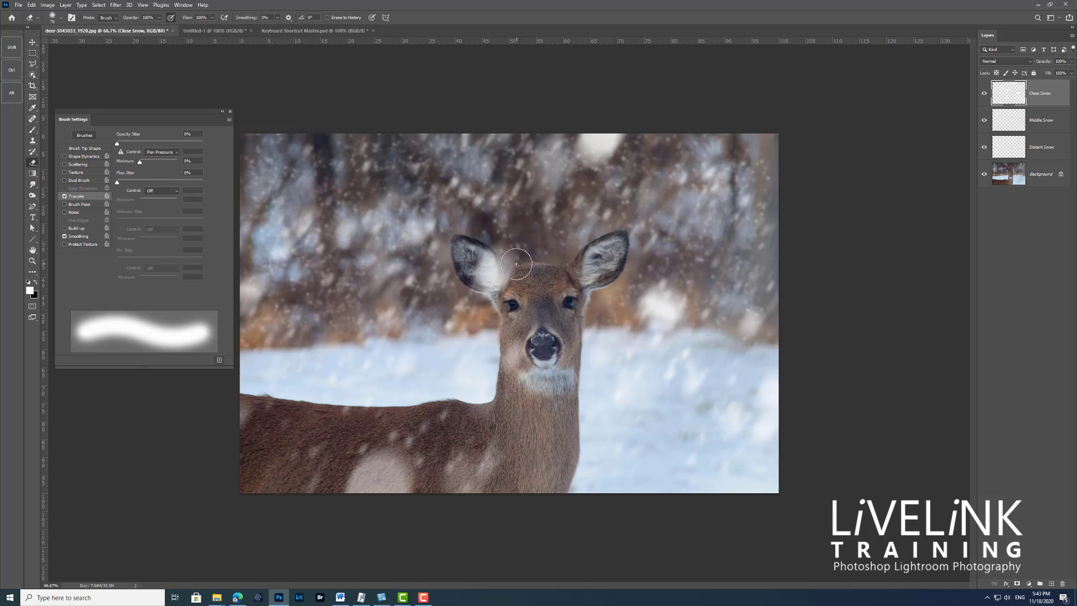
pyautogui.moveTo(516, 268)
pyautogui.mouseDown()
pyautogui.moveTo(484, 273)
pyautogui.moveTo(486, 256)
pyautogui.moveTo(505, 255)
pyautogui.moveTo(485, 256)
pyautogui.moveTo(483, 281)
pyautogui.moveTo(497, 292)
pyautogui.mouseUp()
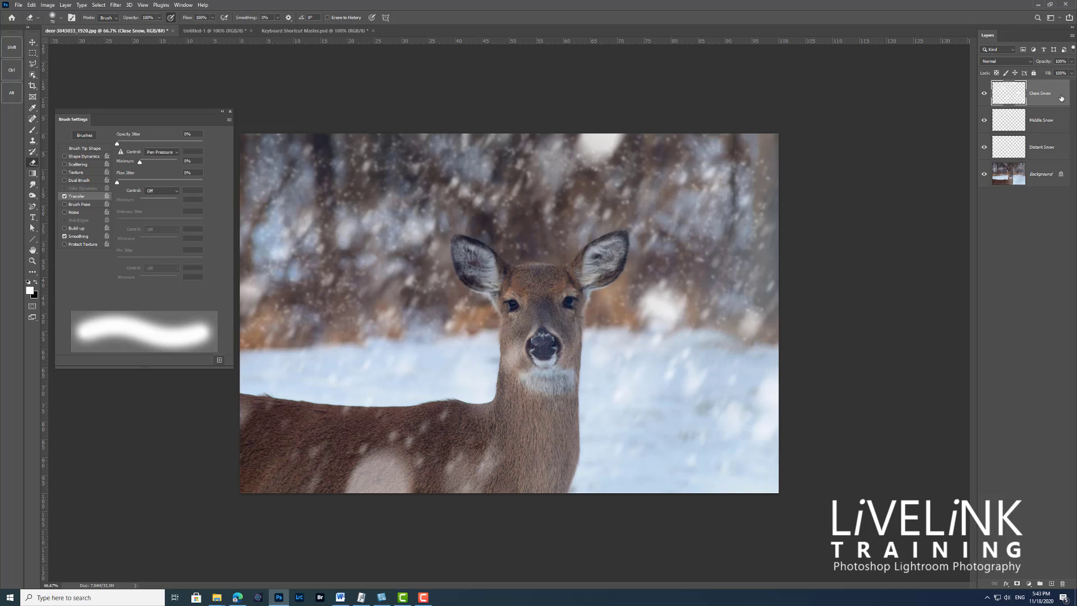
# - Duplicate the Middle Snow layer and shift the copy sideways toward the deer's back to offset its flakes from the original
pyautogui.click(1057, 130)
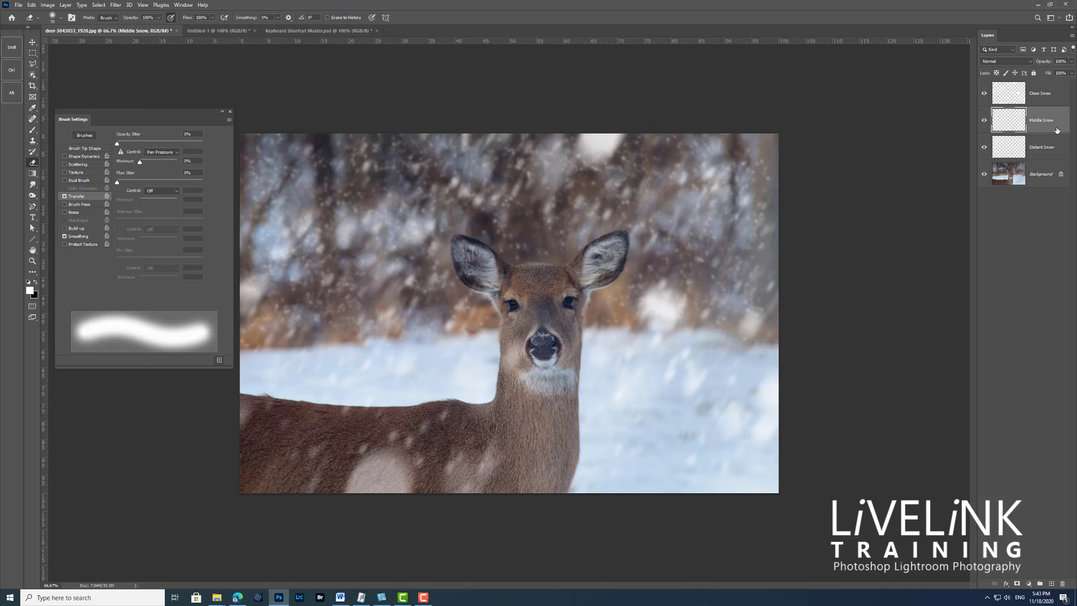
pyautogui.hotkey('ctrl', 'j')
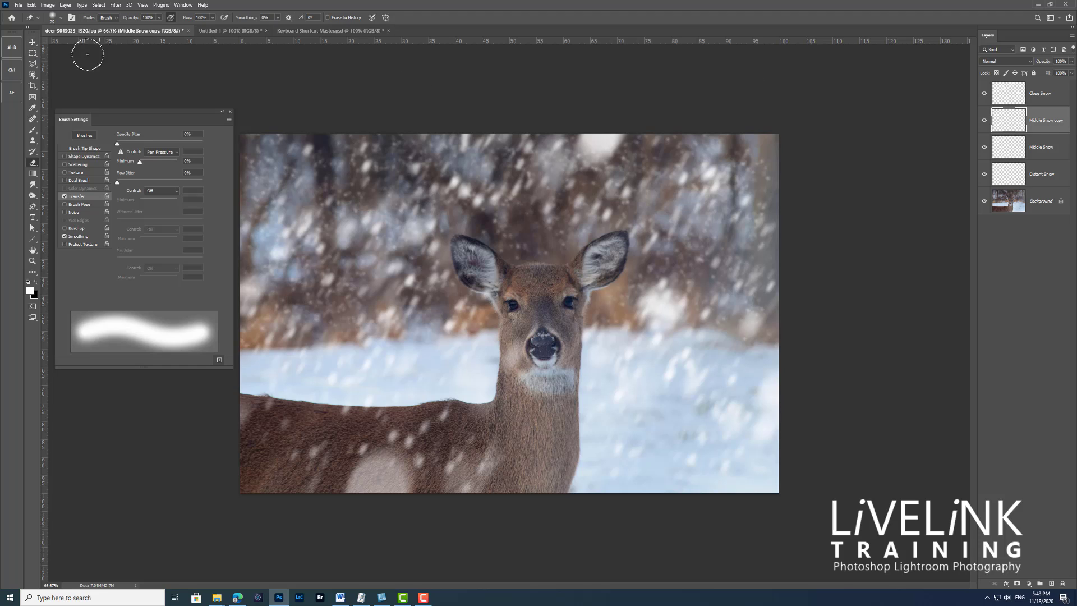
pyautogui.click(32, 43)
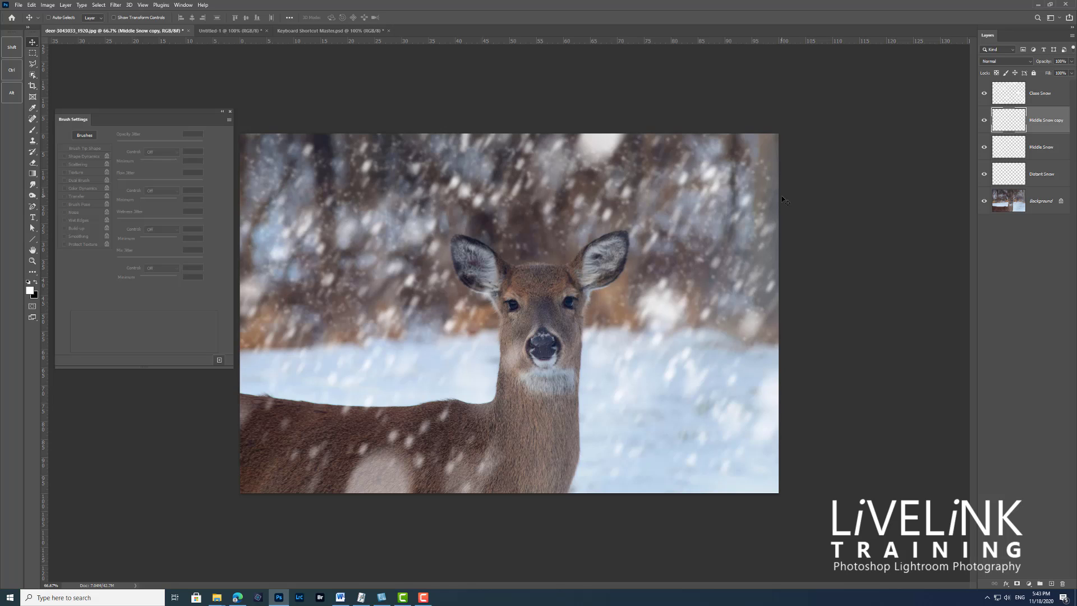
pyautogui.hotkey('ctrl', 't')
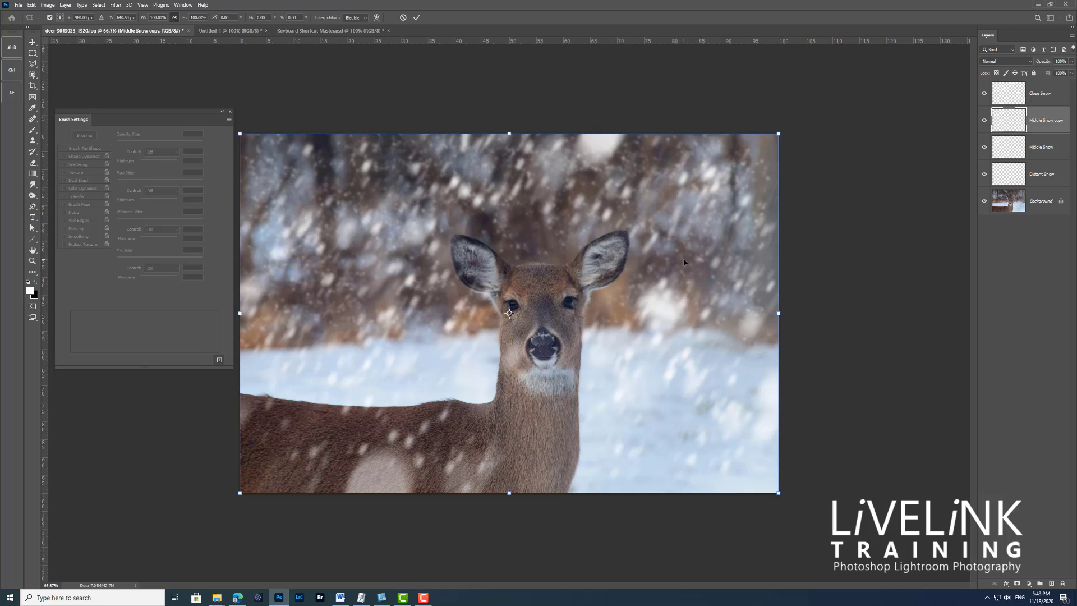
pyautogui.moveTo(696, 285); pyautogui.dragTo(644, 288)
pyautogui.press('Return')
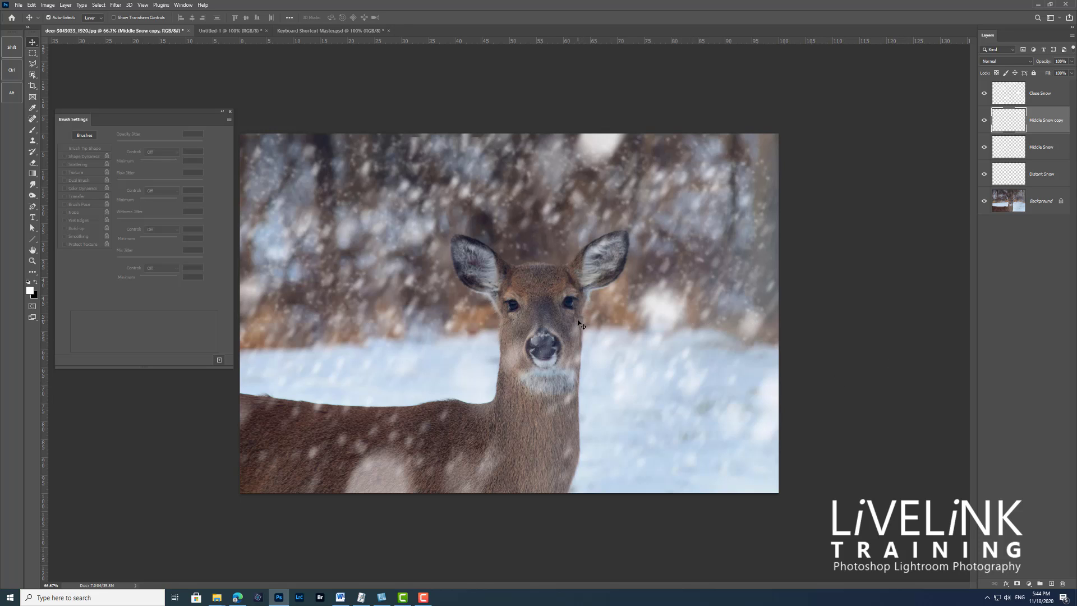
# - Rotate the Middle Snow copy about 5° counter-clockwise and reposition it slightly over the photo
pyautogui.hotkey('ctrl', 't')
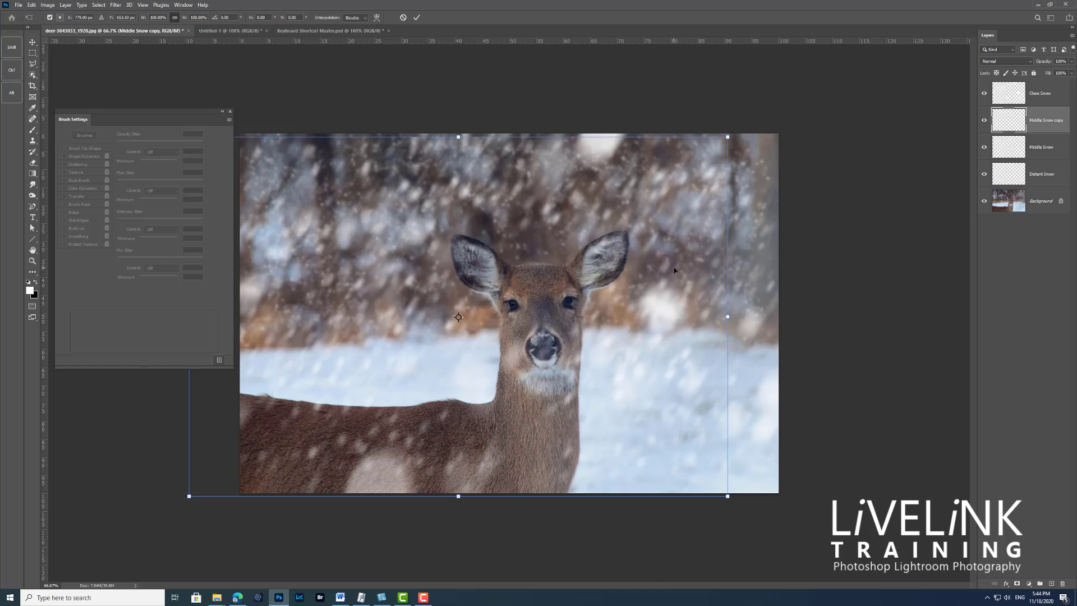
pyautogui.moveTo(675, 270); pyautogui.dragTo(676, 267)
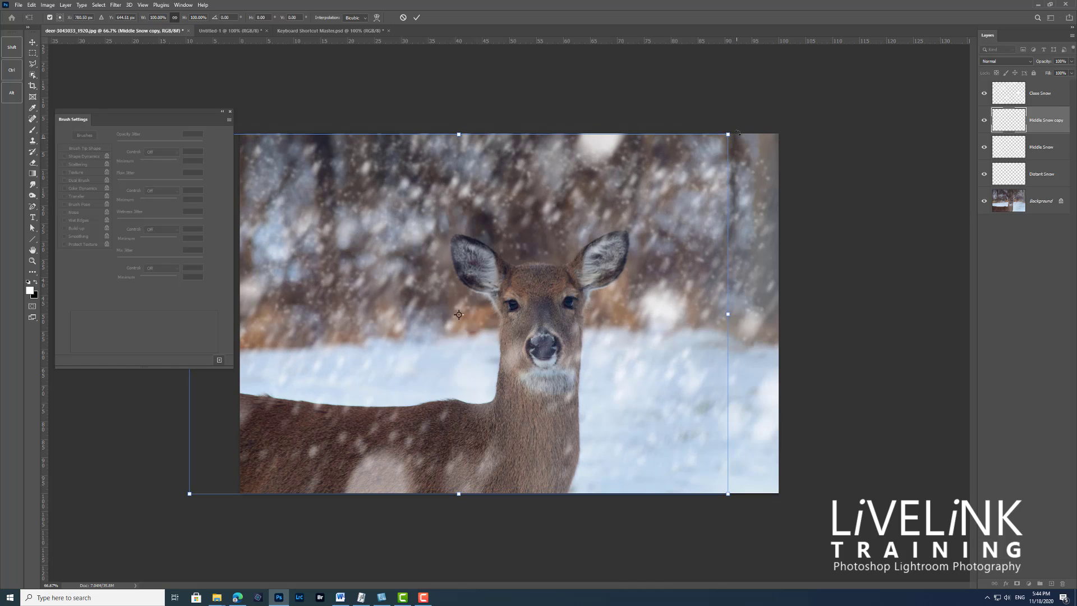
pyautogui.moveTo(738, 133); pyautogui.dragTo(736, 103)
pyautogui.moveTo(695, 217); pyautogui.dragTo(708, 225)
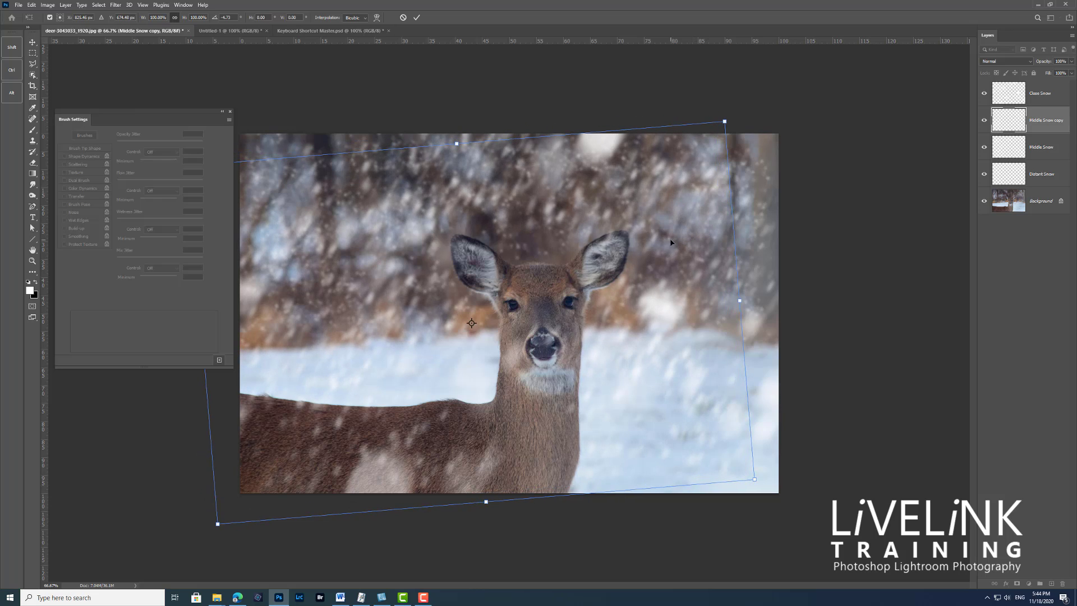
pyautogui.press('Return')
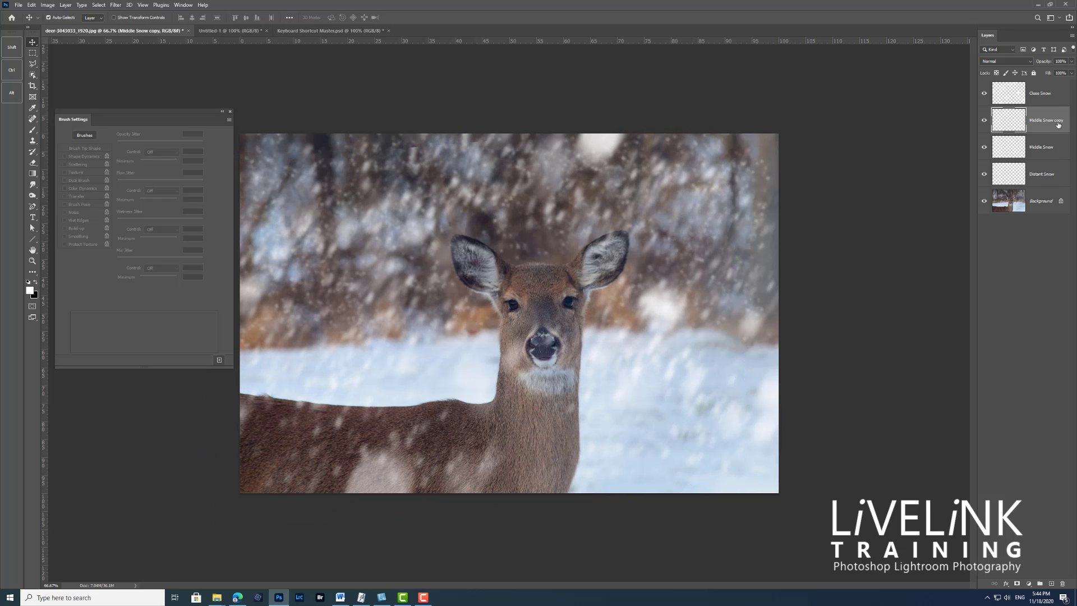
# - Group the Close, Middle copy, Middle and Distant Snow layers as Snow, and toggle the group's visibility to compare the photo with and without snow
pyautogui.click(1056, 103)
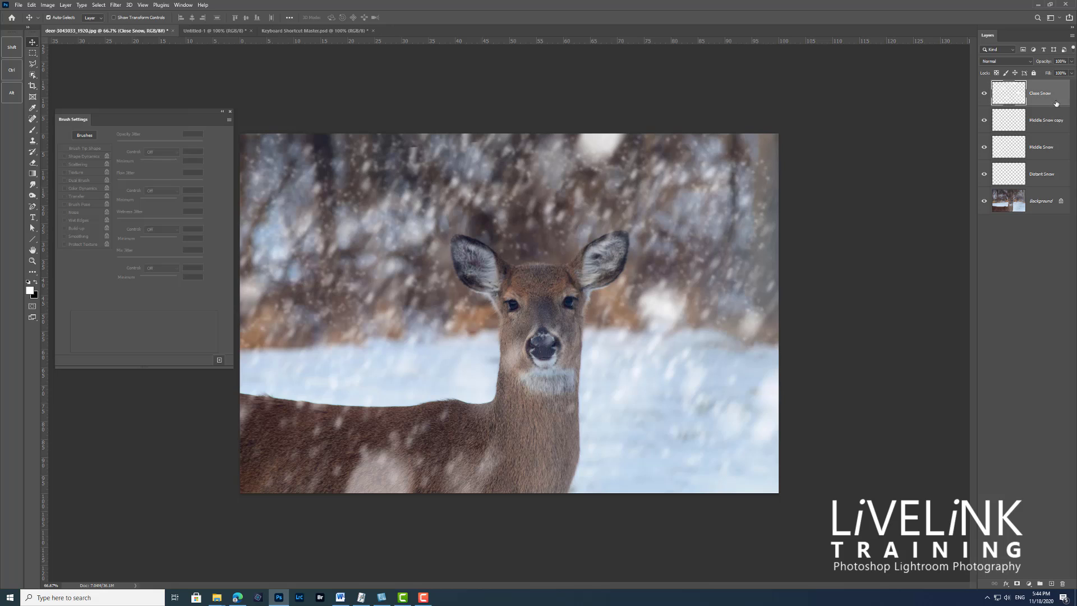
pyautogui.keyDown('shift'); pyautogui.click(1050, 185); pyautogui.keyUp('shift')
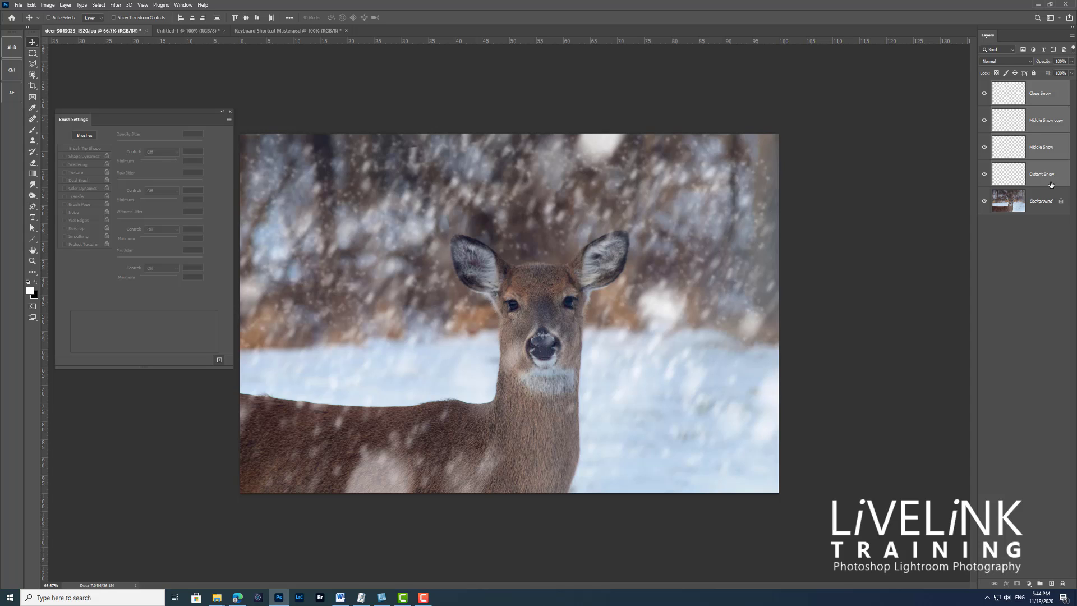
pyautogui.hotkey('ctrl', 'g')
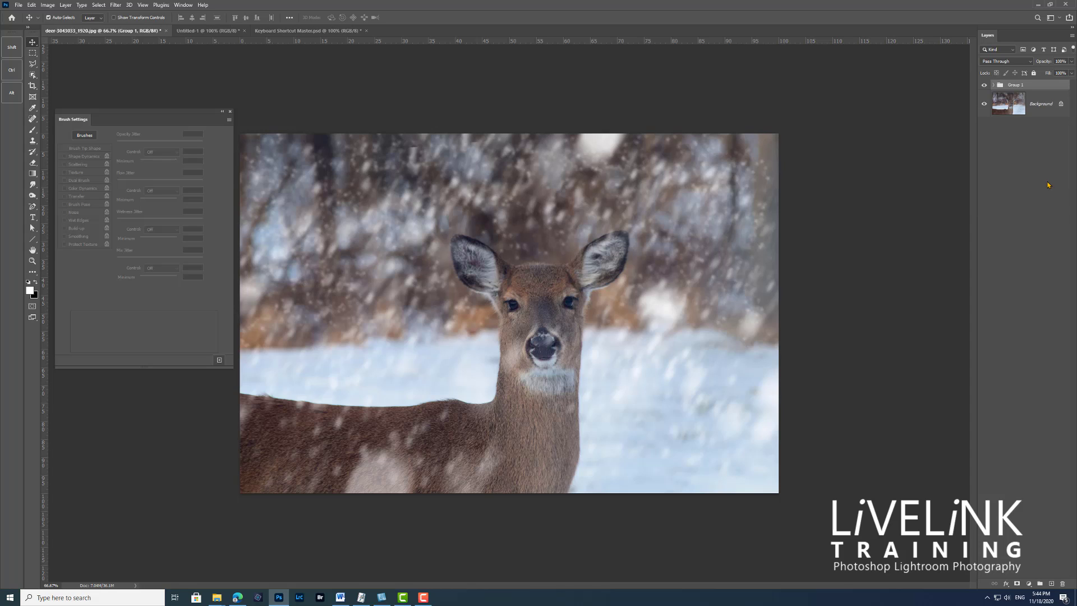
pyautogui.doubleClick(1021, 86)
pyautogui.write('Snow')
pyautogui.press('Return')
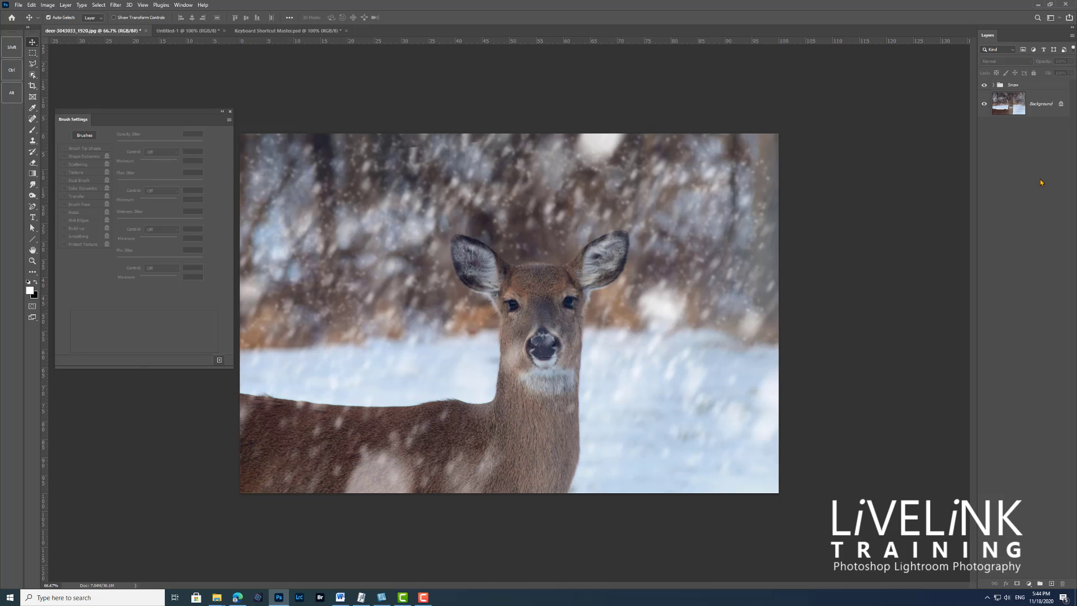
pyautogui.click(983, 86)
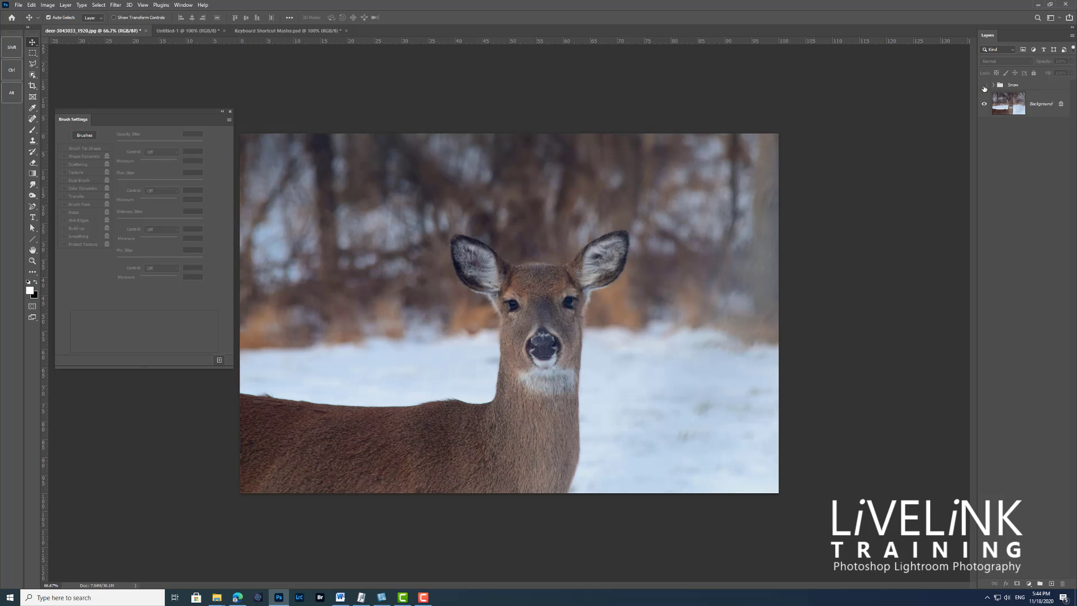
pyautogui.click(984, 86)
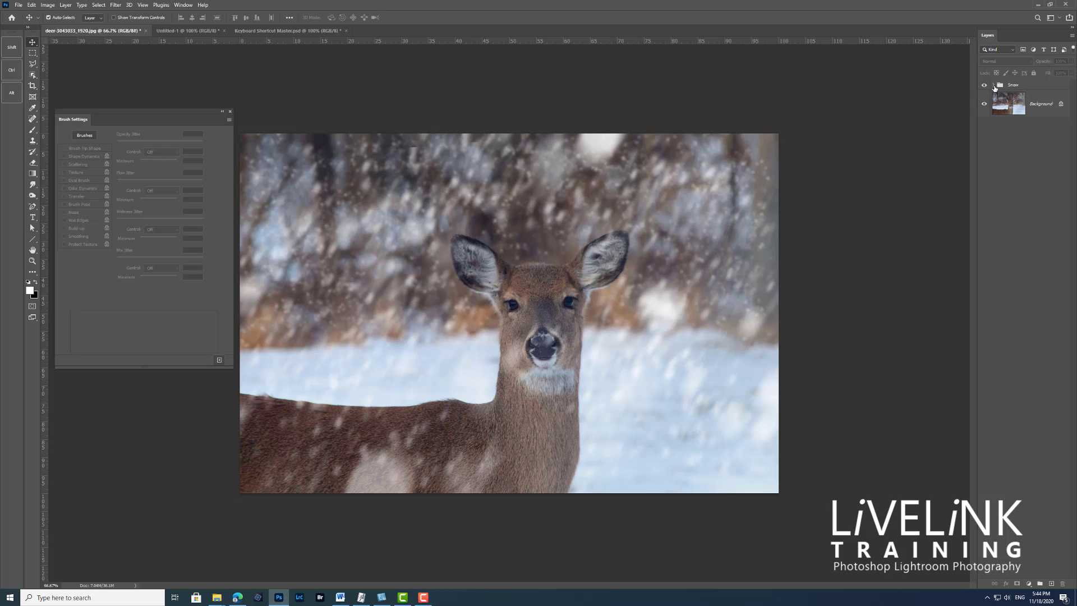
# - Lower the opacity of the Close Snow layer inside the Snow group to about 68%
pyautogui.click(994, 87)
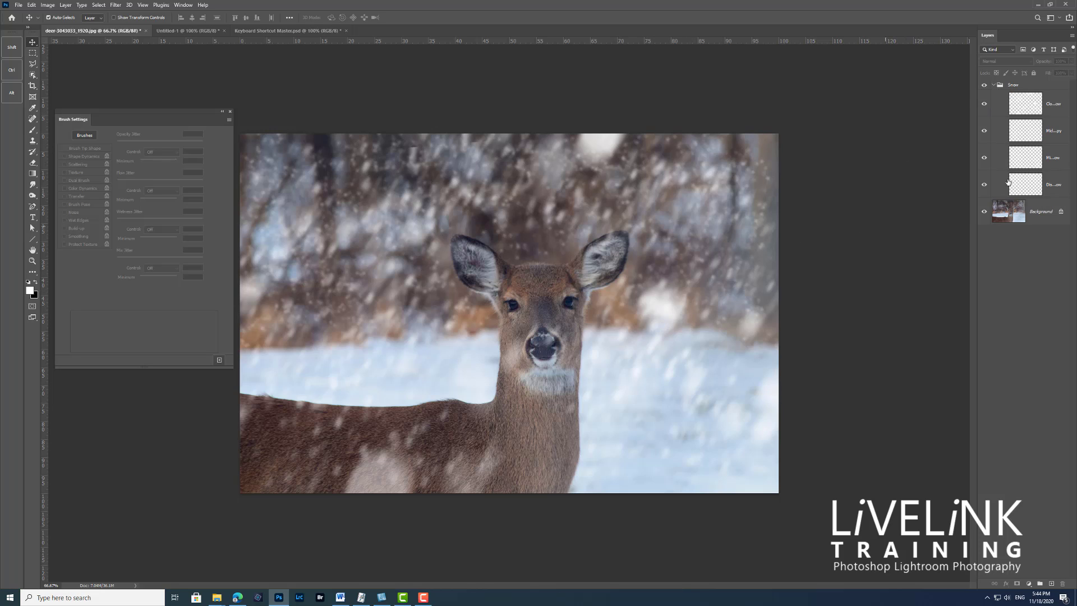
pyautogui.click(1064, 112)
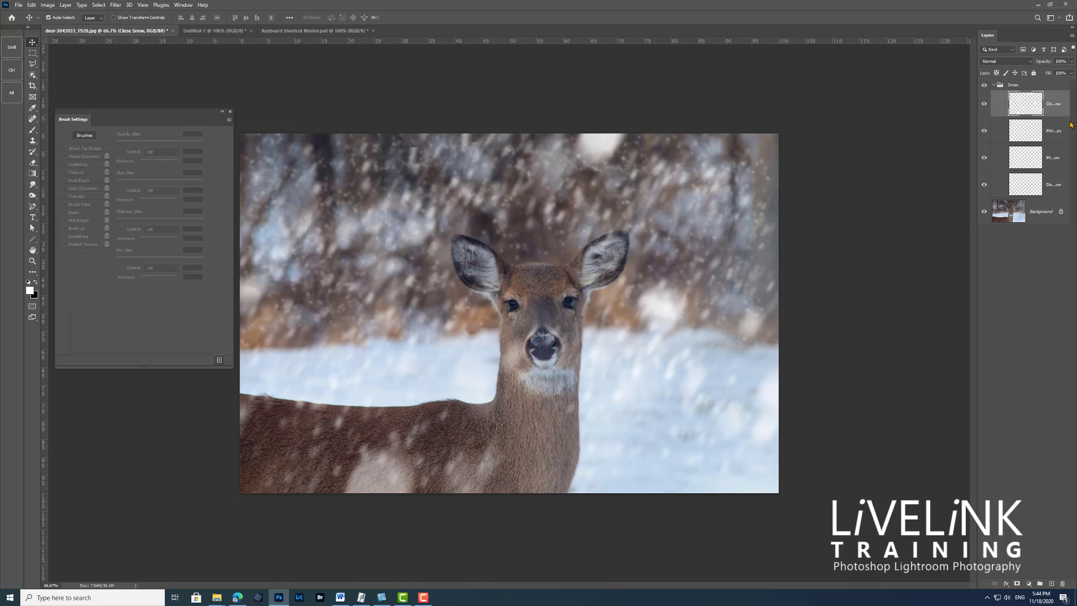
pyautogui.click(1072, 61)
pyautogui.moveTo(1072, 72); pyautogui.dragTo(1058, 73)
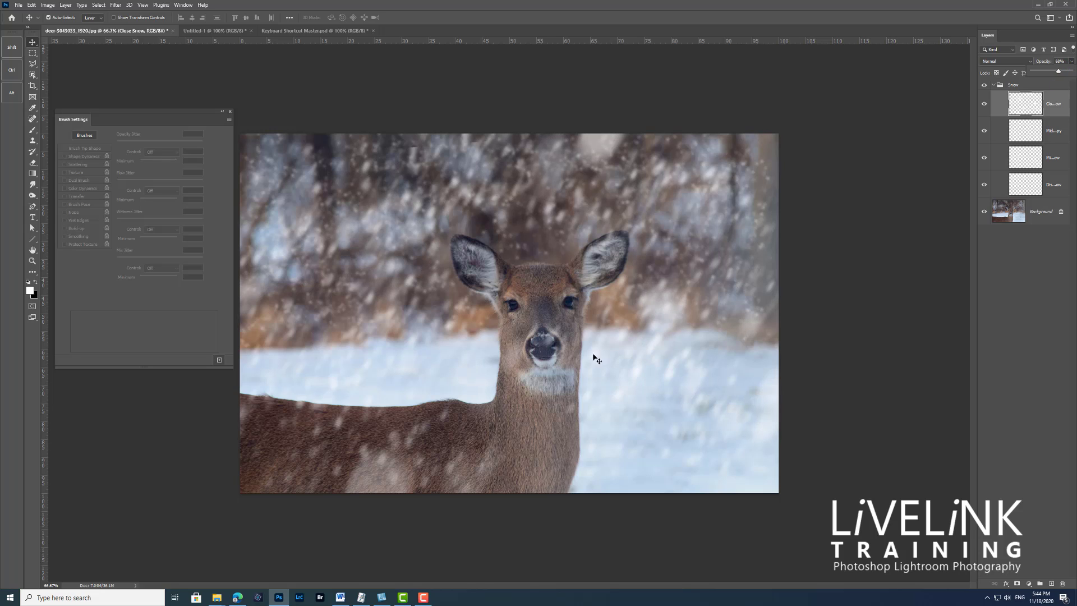